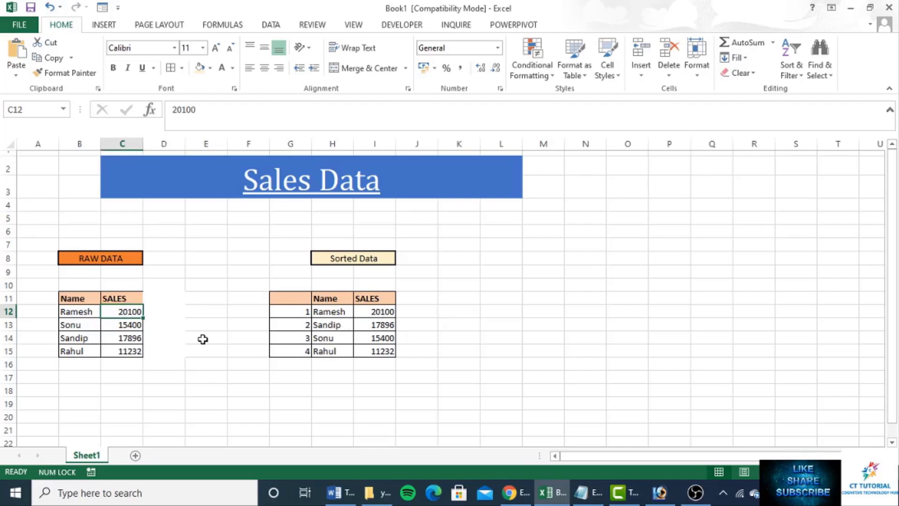
Set the sales value in cell C12 of the raw data table to 13256
text(13256)
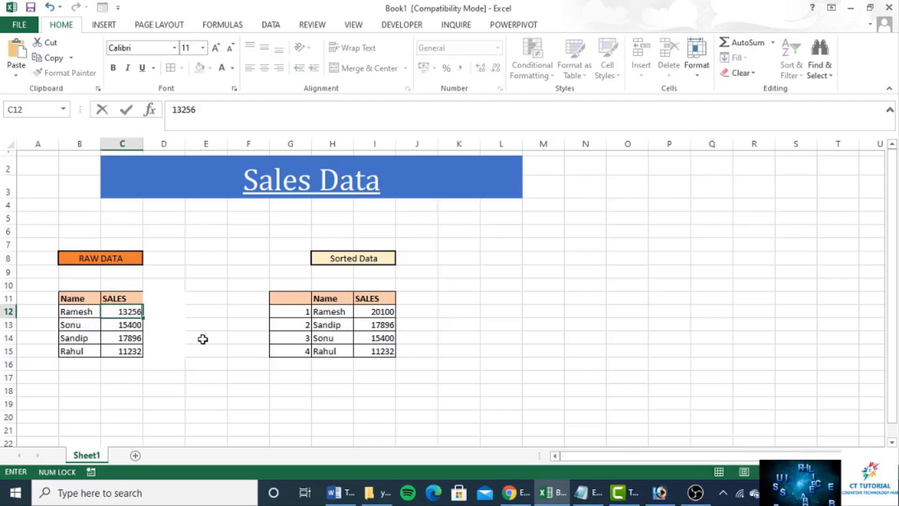
key(Return)
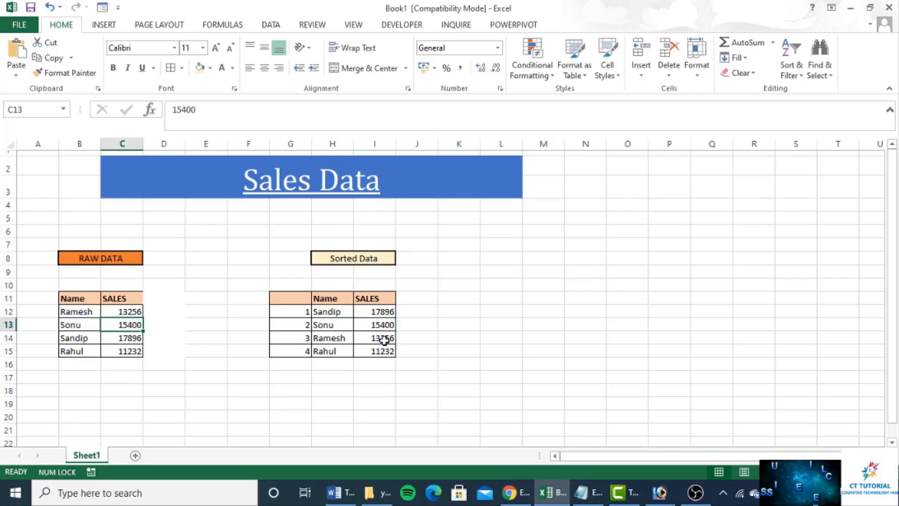
Set the font colour of the hidden Rank column, D11:D15, to Automatic
click(161, 299)
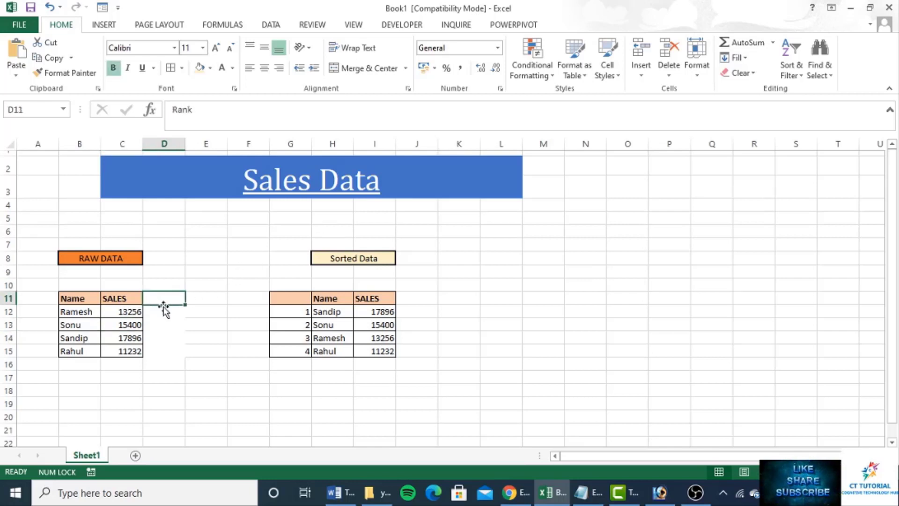
drag(157, 300, 168, 352)
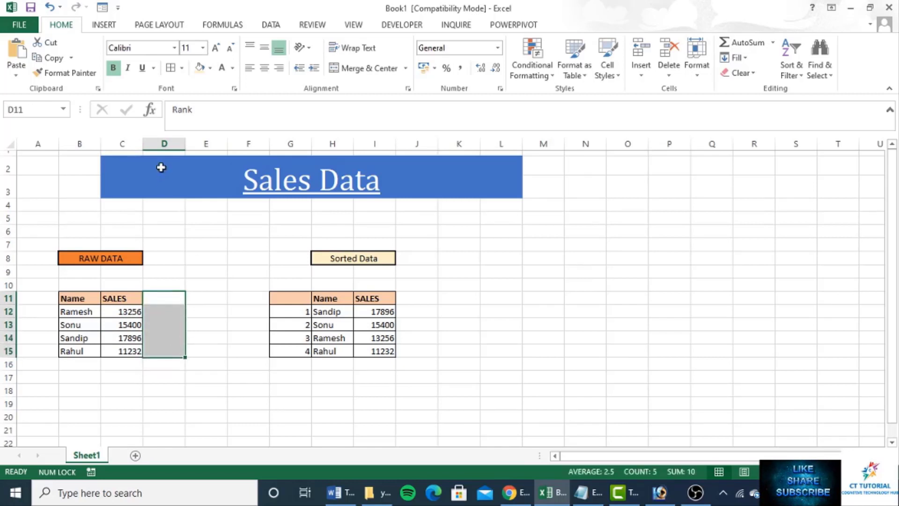
click(233, 73)
click(233, 73)
click(233, 73)
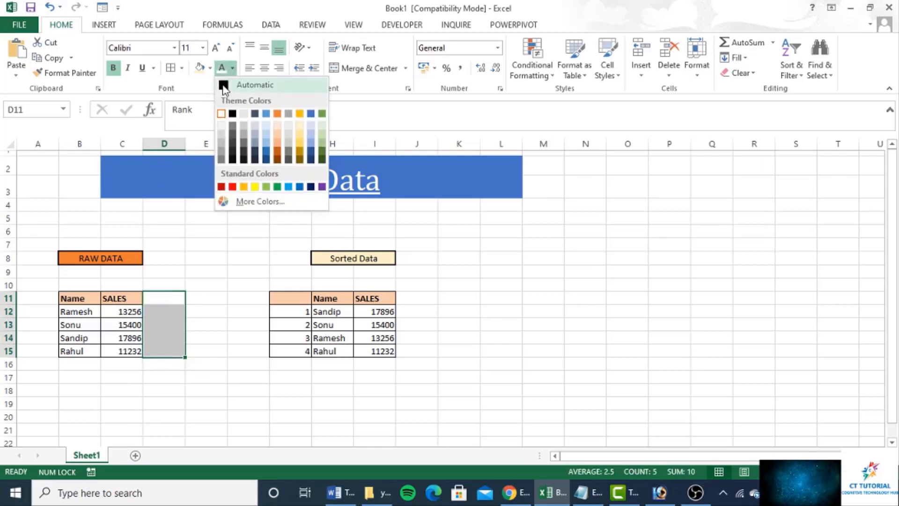
click(470, 296)
click(470, 297)
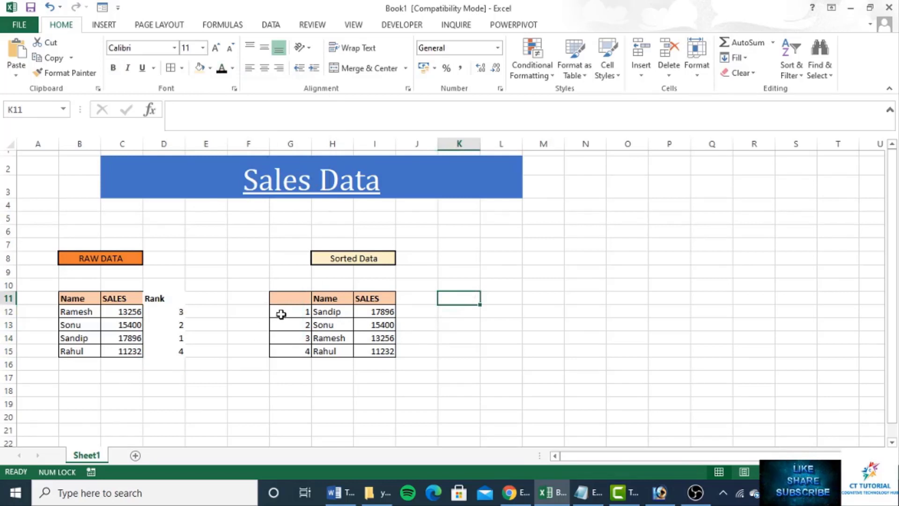
Clear the sorted table's entries in G12:I15 and the rank values in D12:D15
drag(281, 314, 378, 351)
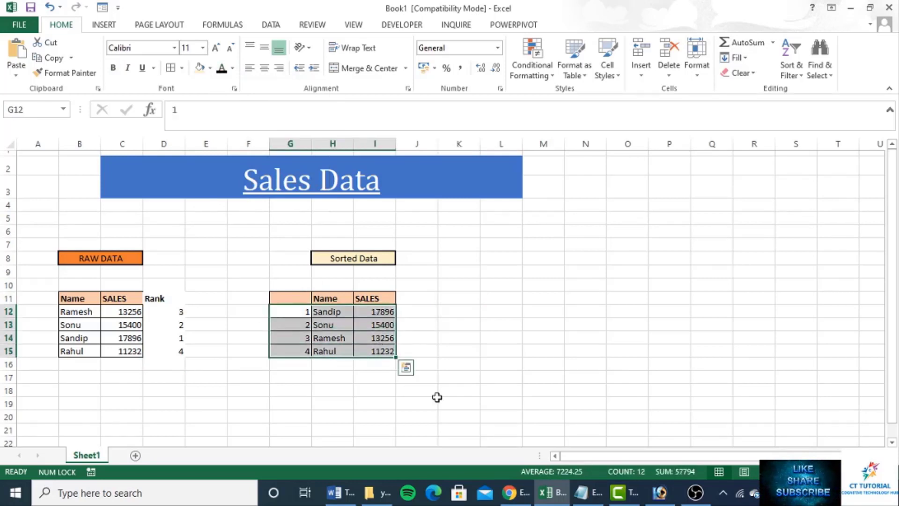
key(Delete)
click(251, 327)
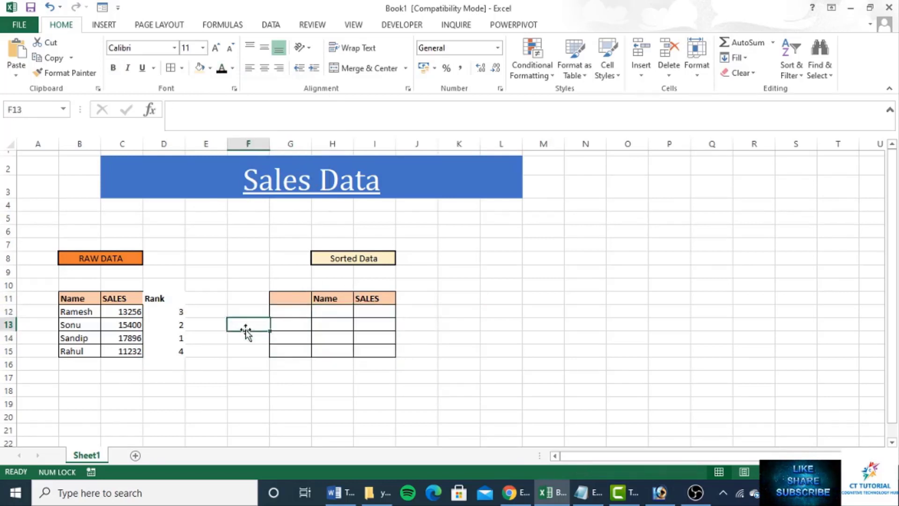
click(165, 312)
drag(167, 313, 169, 350)
key(Delete)
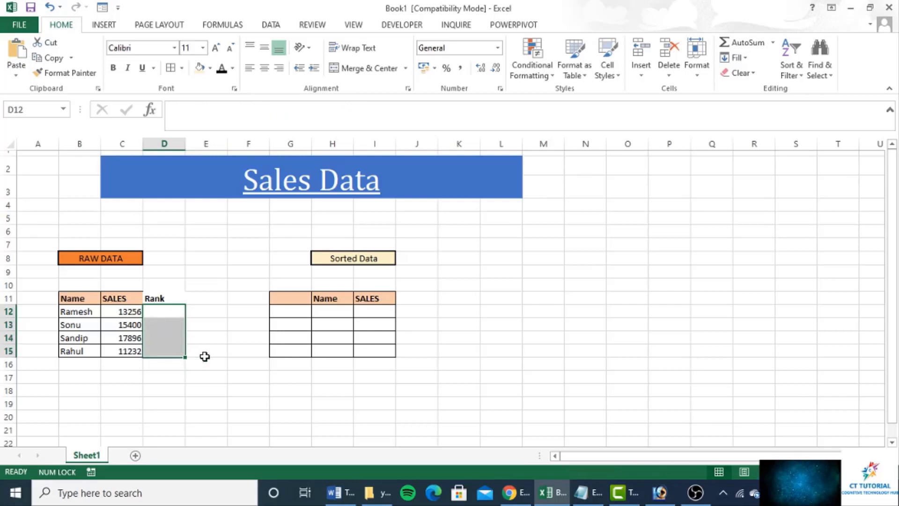
Start a formula with the RANK function in cell D12, the first cell under the Rank header
key(Up)
key(Down)
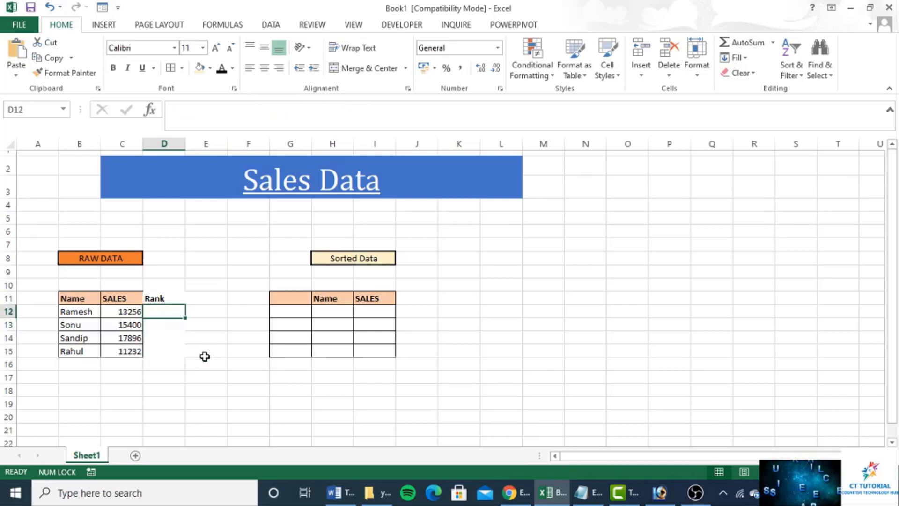
text(=r)
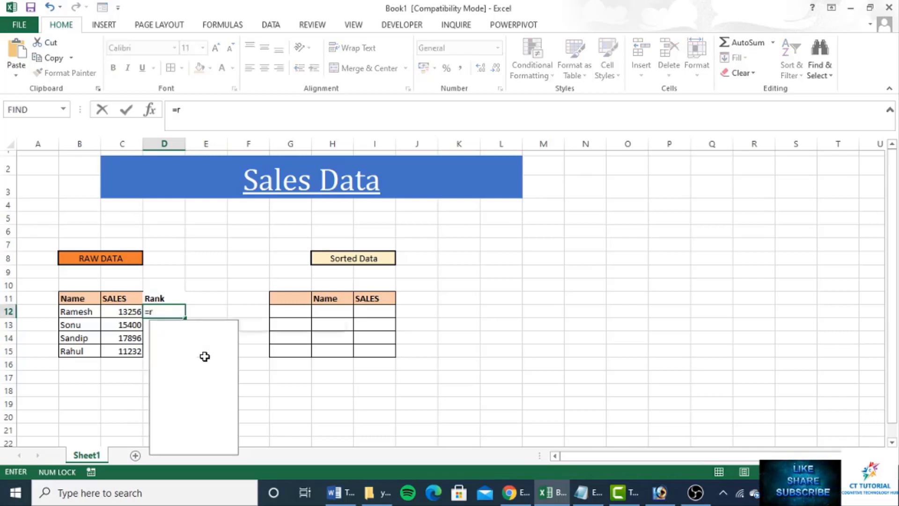
text(annk)
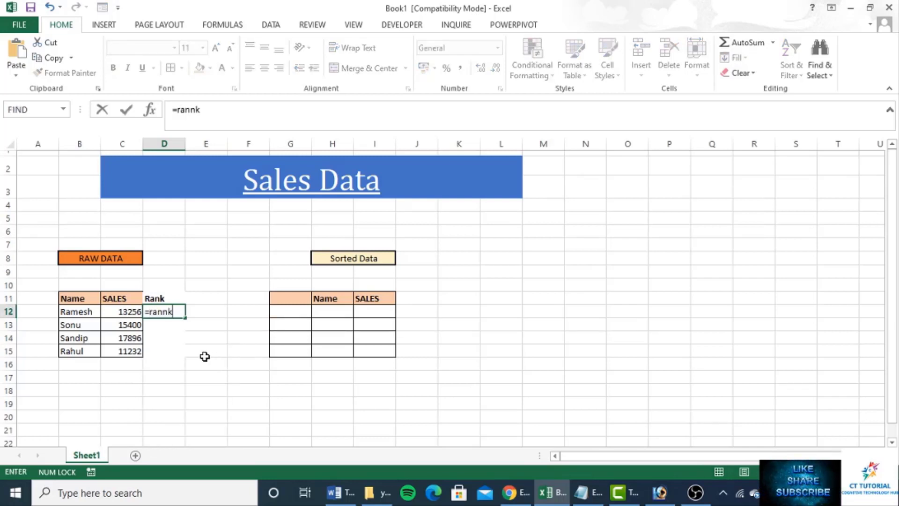
key(BackSpace)
key(BackSpace)
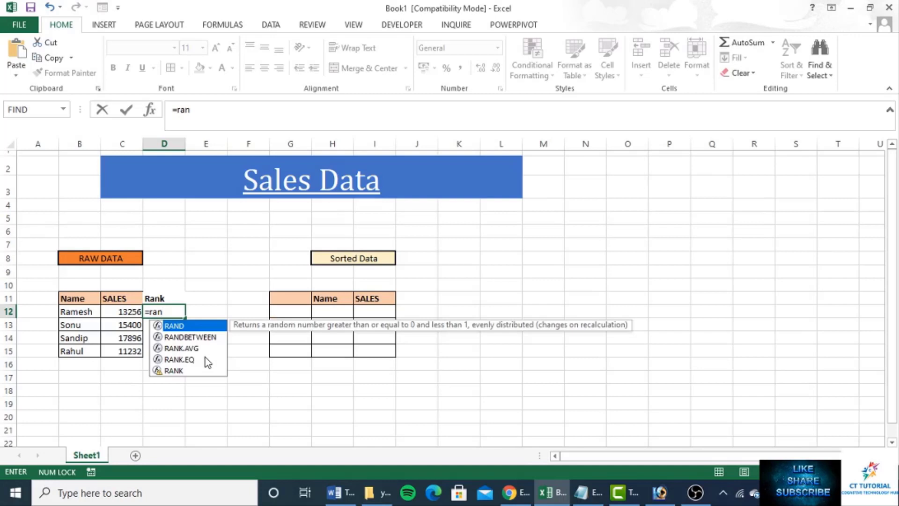
click(205, 359)
key(Down)
key(Tab)
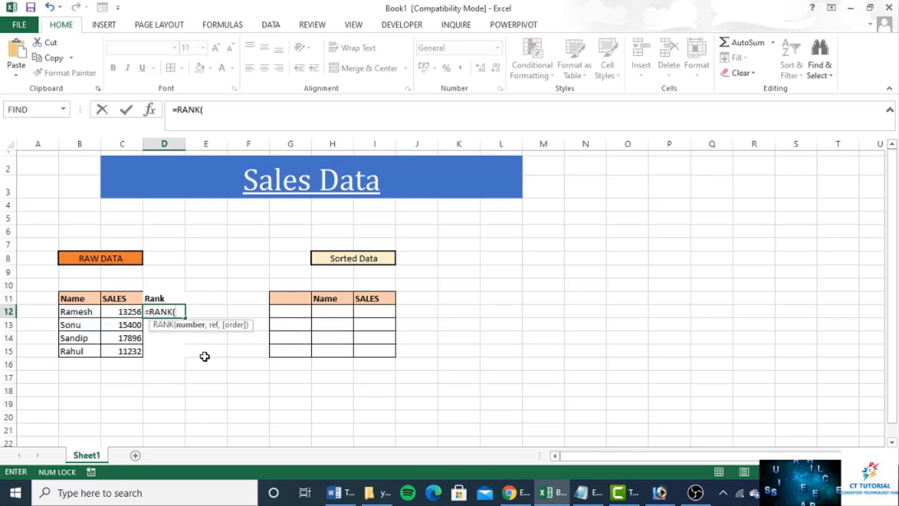
Fill in the RANK arguments with C12 as number, C12:C15 as reference and 0 for descending order
key(Left)
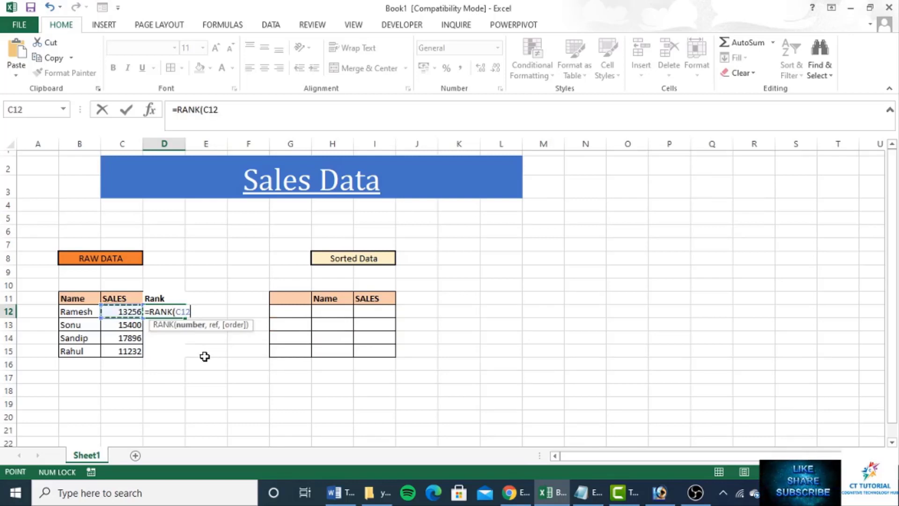
text(,)
key(Left)
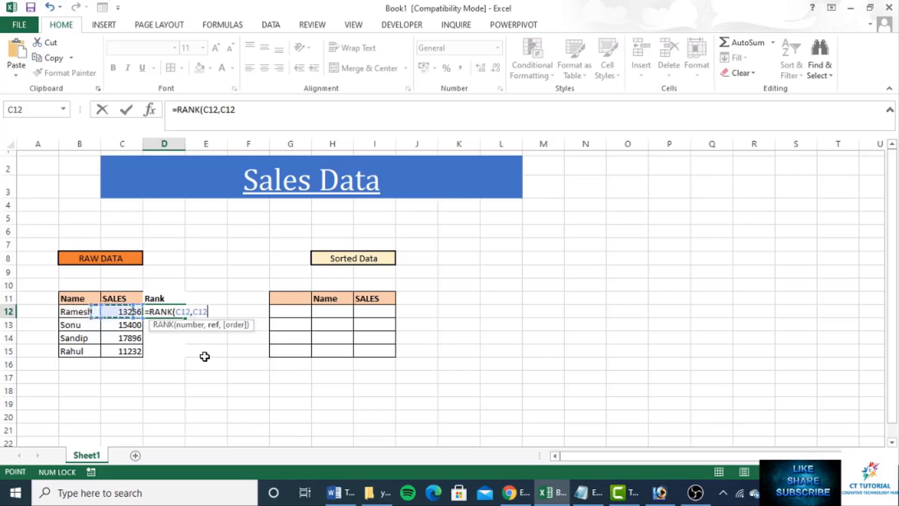
key(shift+Down)
key(shift+Down)
key(shift+Down)
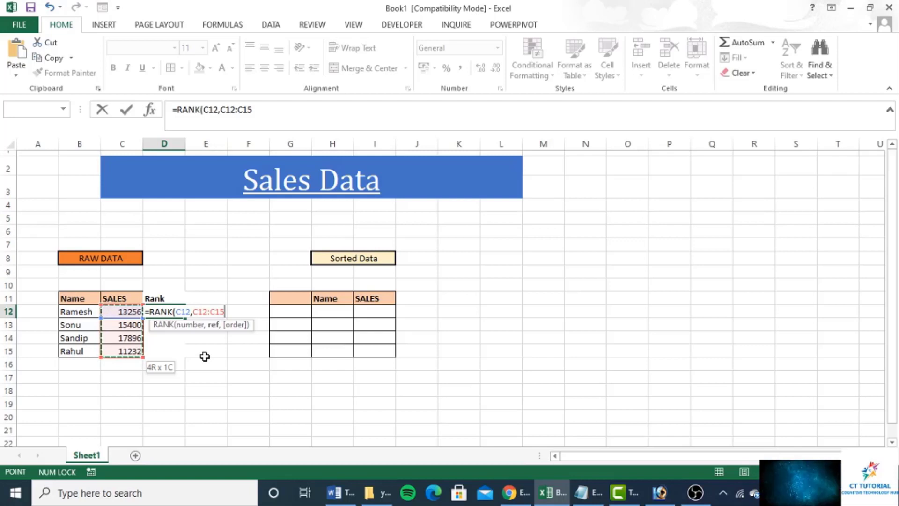
text(,)
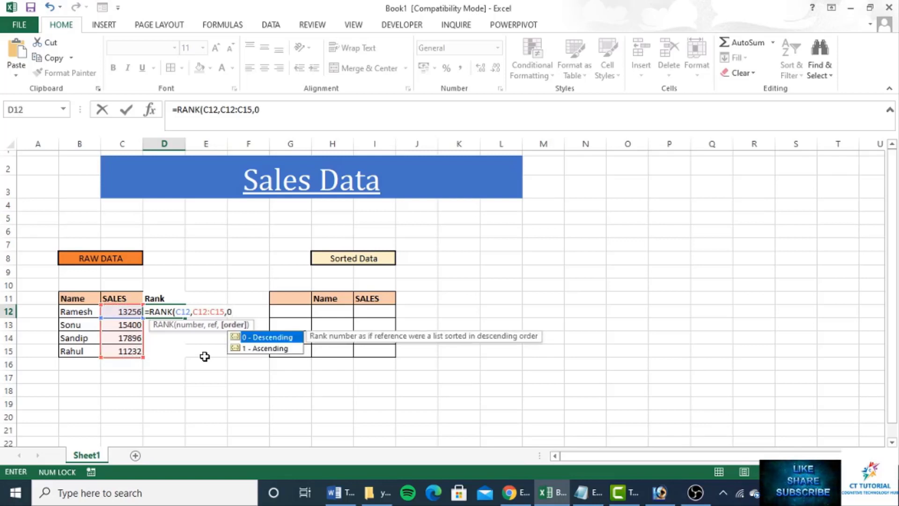
text(0))
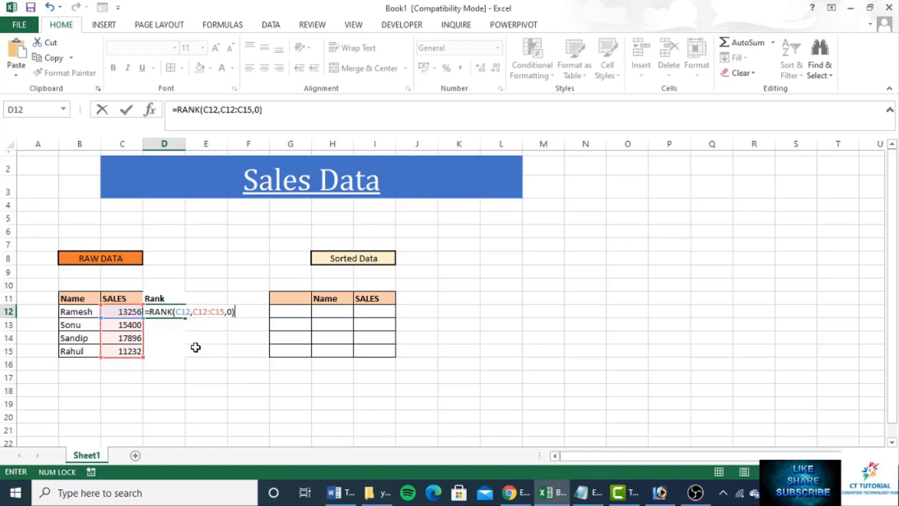
Make the RANK formula's reference range absolute as $C$12:$C$15 and enter the formula
drag(193, 312, 224, 312)
click(221, 313)
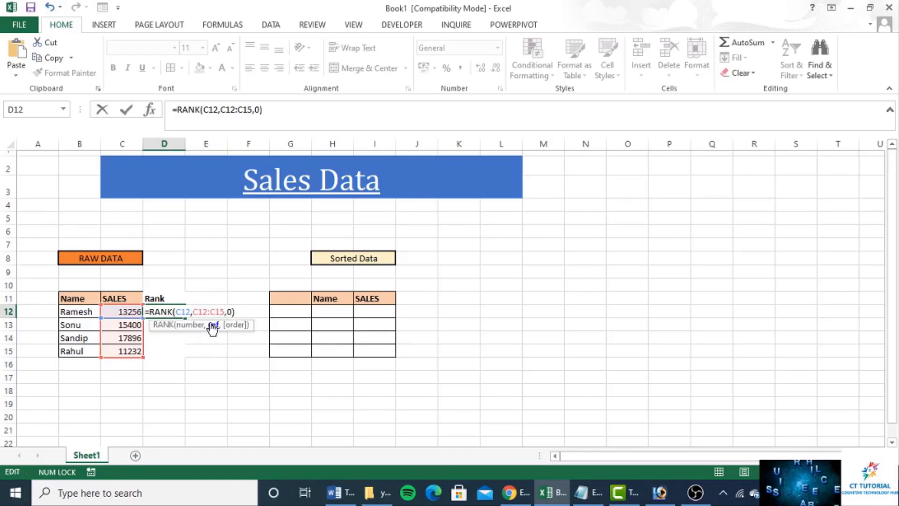
click(213, 326)
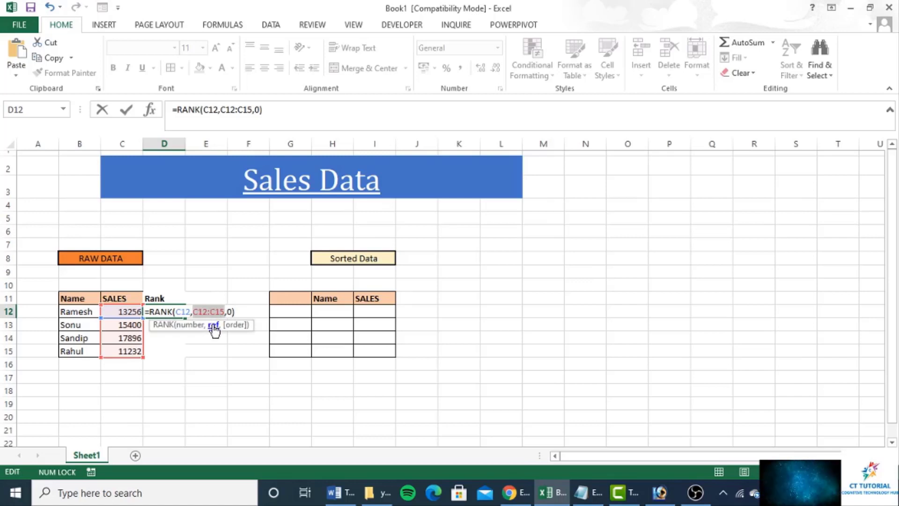
key(F4)
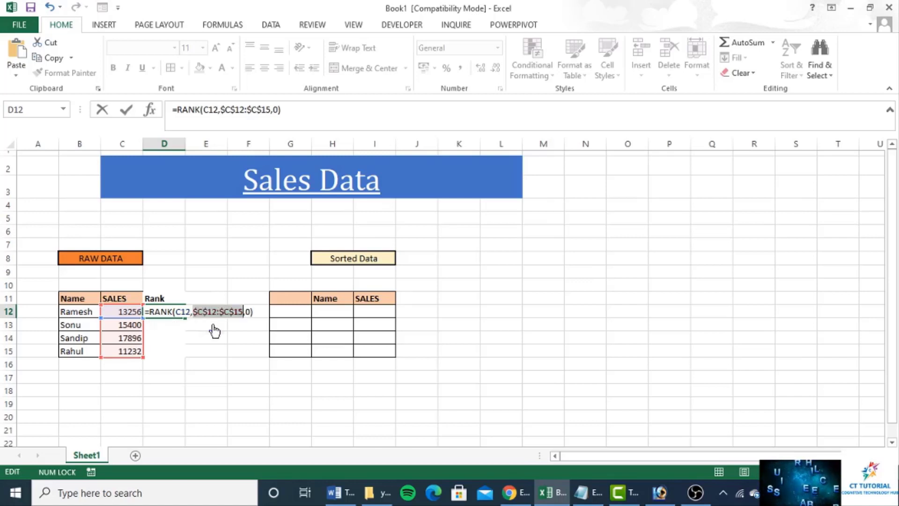
key(Return)
Copy the RANK formula from D12 down the Rank column through D15
key(Up)
key(ctrl+c)
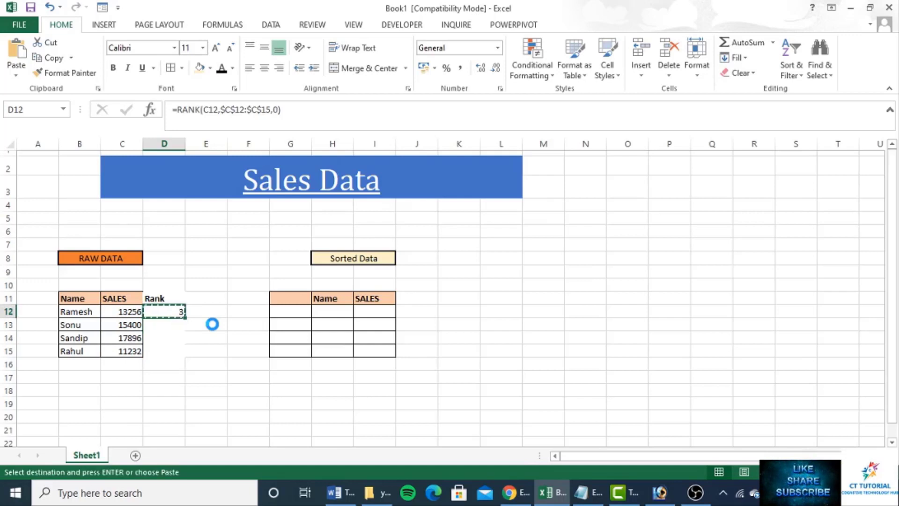
key(Left)
key(Left)
key(Right)
key(ctrl+Down)
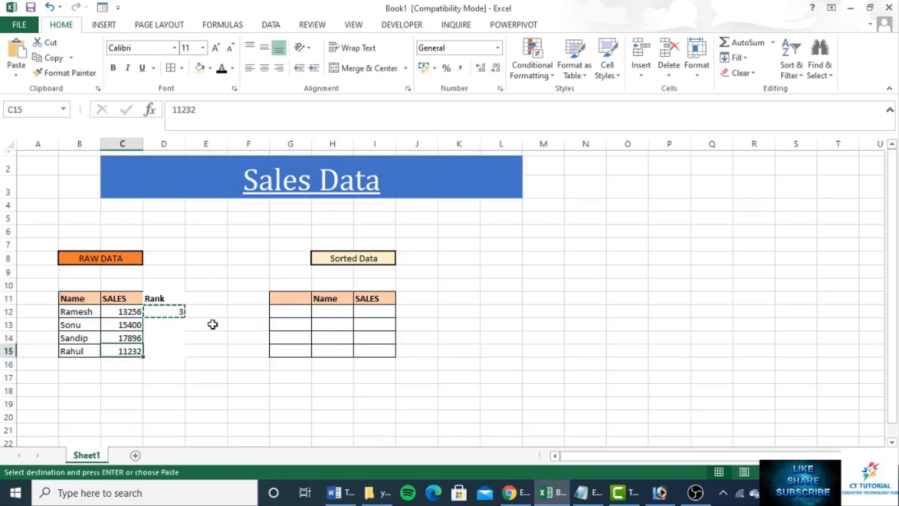
key(Right)
key(ctrl+shift+Up)
key(shift+Down)
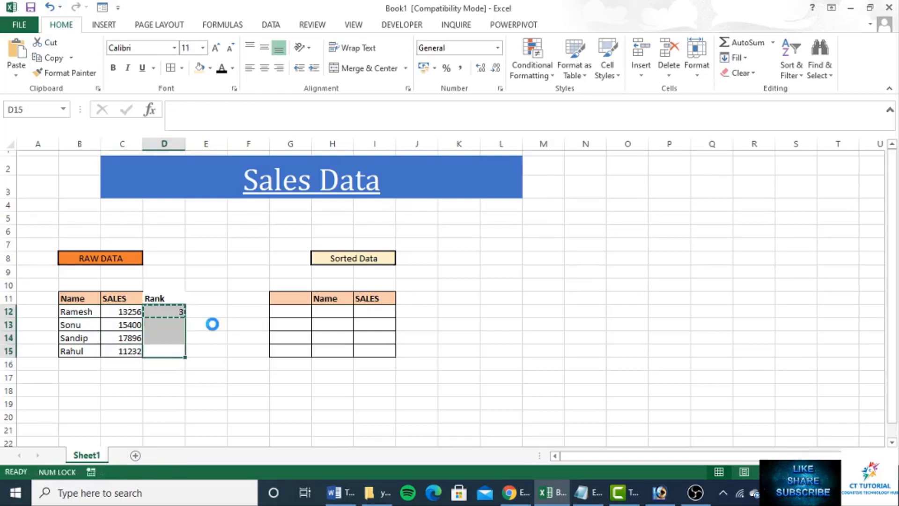
key(ctrl+v)
key(Right)
key(Left)
key(Right)
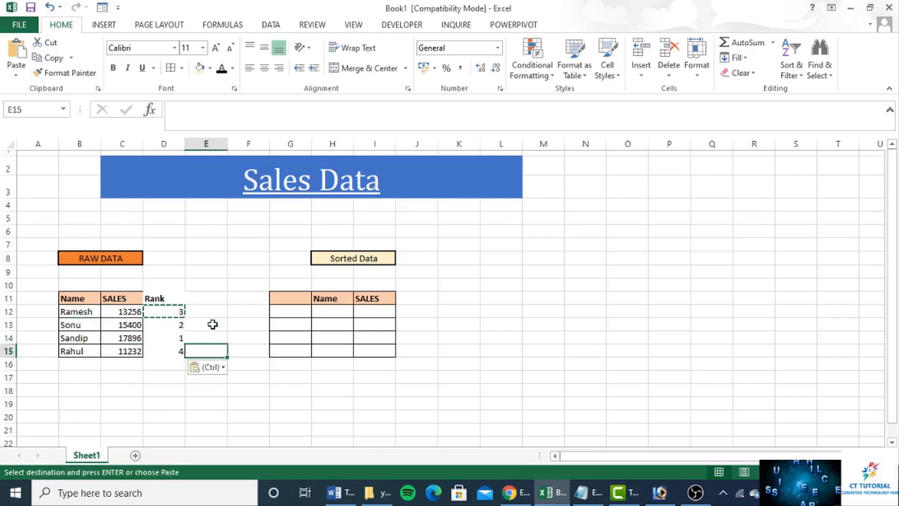
Enter 1 in cell G12, the first serial number of the sorted data table
key(Right)
key(Right)
key(Up)
key(Up)
key(Up)
text(1)
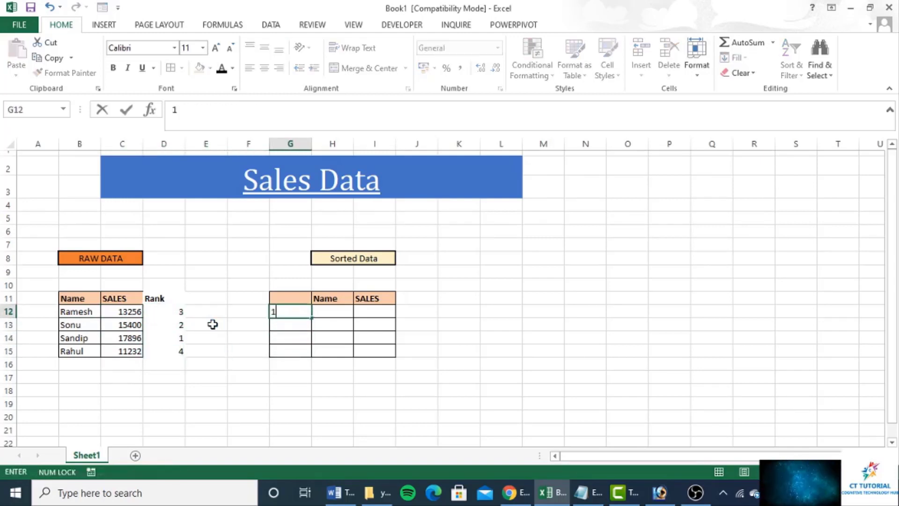
key(Return)
text(2)
key(BackSpace)
text(3)
key(Return)
text(4)
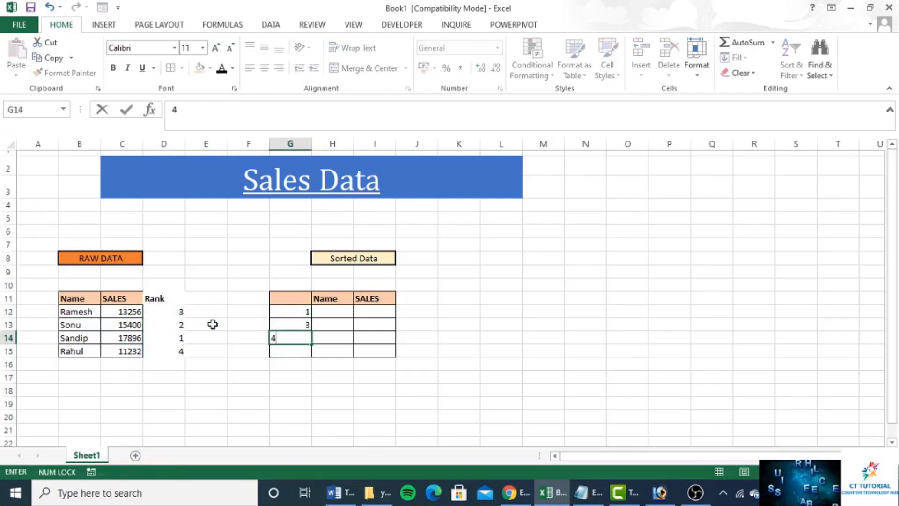
key(Up)
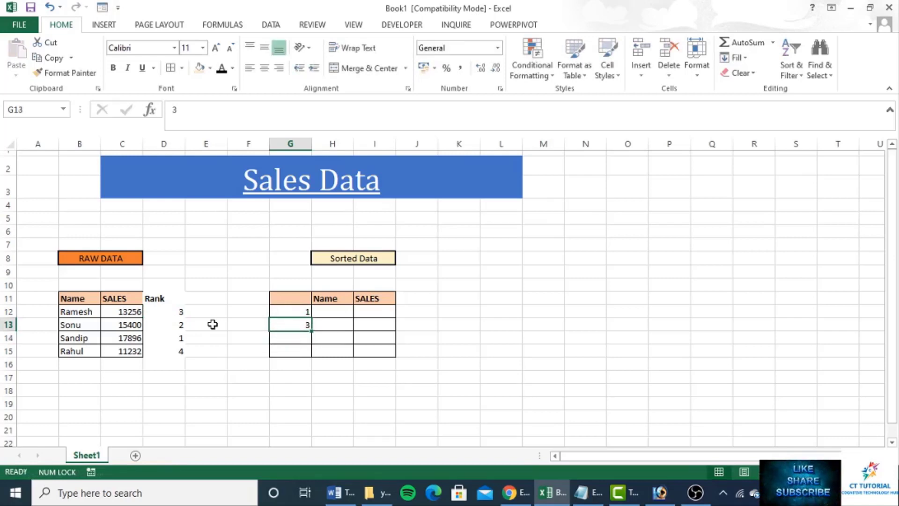
Enter the serial numbers 2, 3 and 4 in cells G13 to G15 of the sorted table
text(2)
key(Return)
text(3)
key(Return)
text(4)
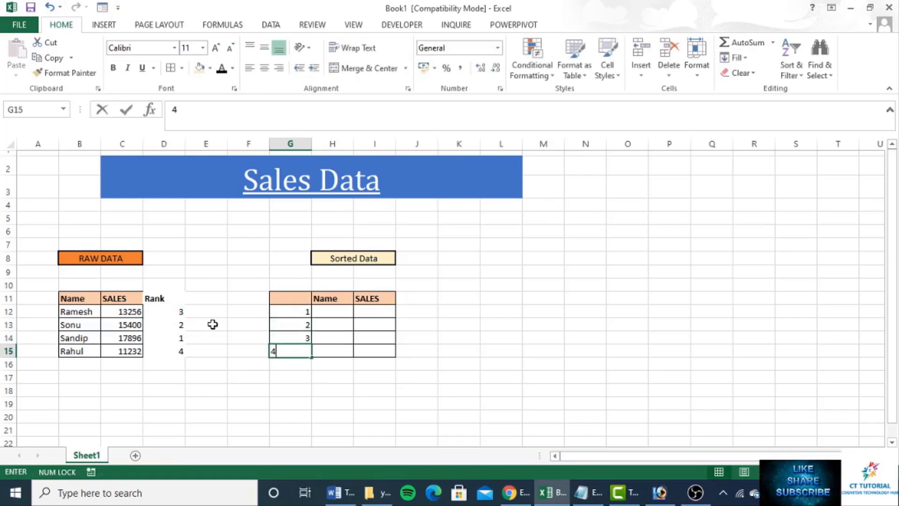
key(Tab)
Complete the serial number entry in G15 and select H12, the first Name cell of the sorted table
key(Up)
key(Up)
key(Up)
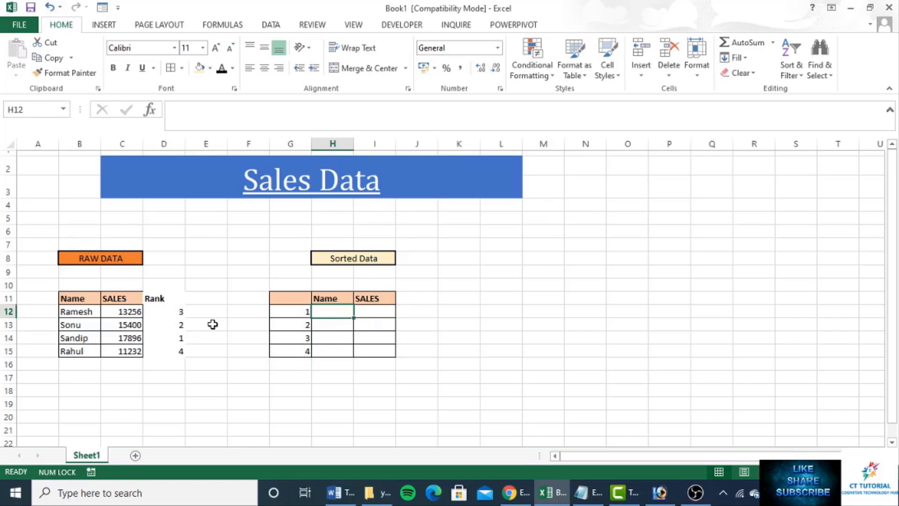
text(index)
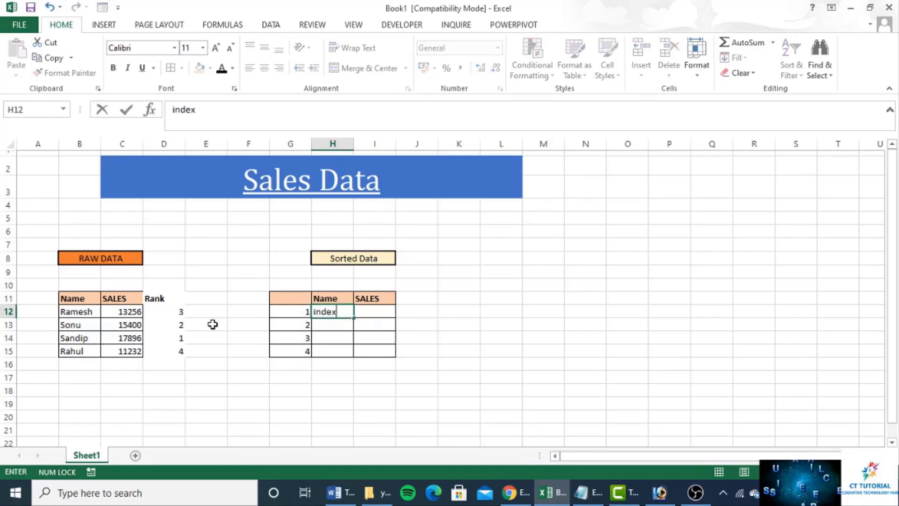
key(BackSpace)
key(BackSpace)
key(BackSpace)
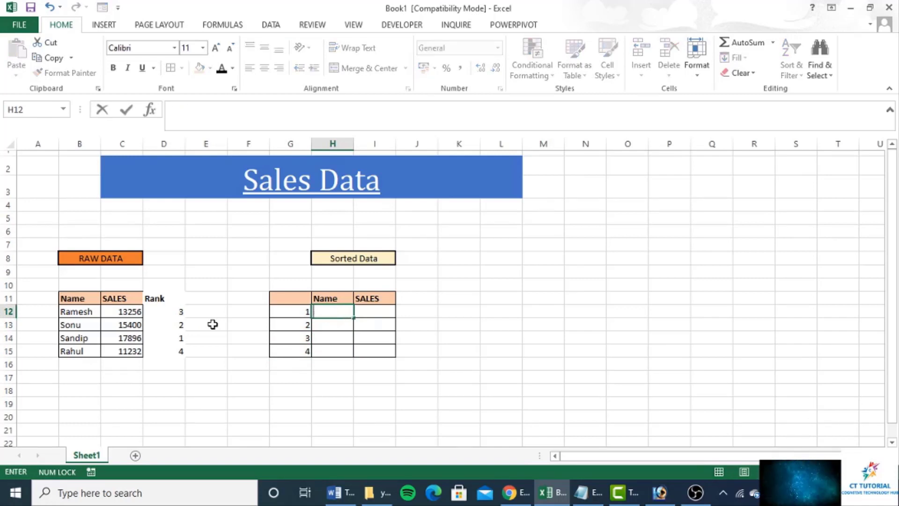
Start an INDEX formula in H12 with the raw names and sales as the absolute array $B$12:$C$15
text(=index)
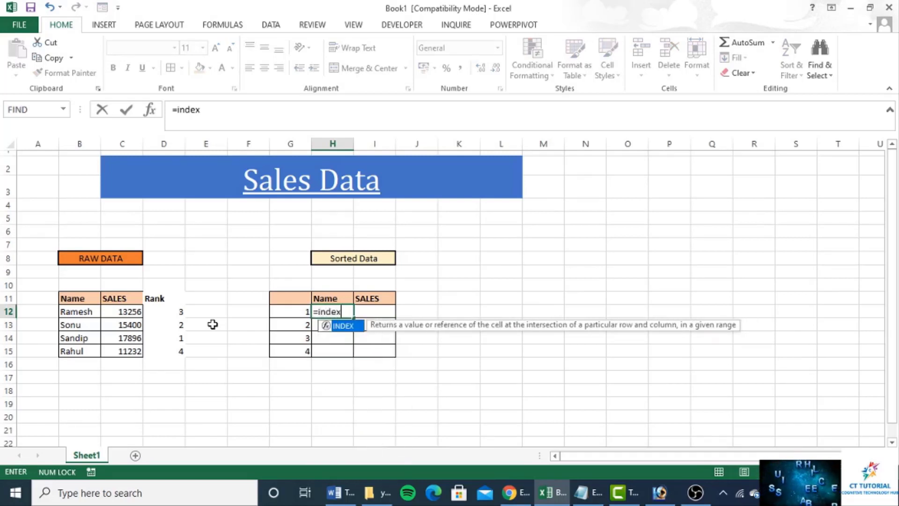
key(Tab)
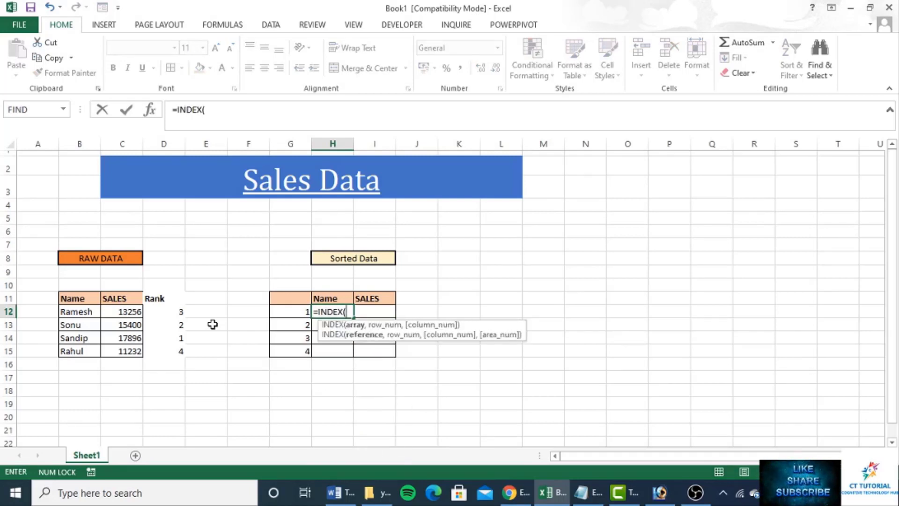
key(Left)
key(Left)
key(Left)
key(Left)
key(Left)
key(Left)
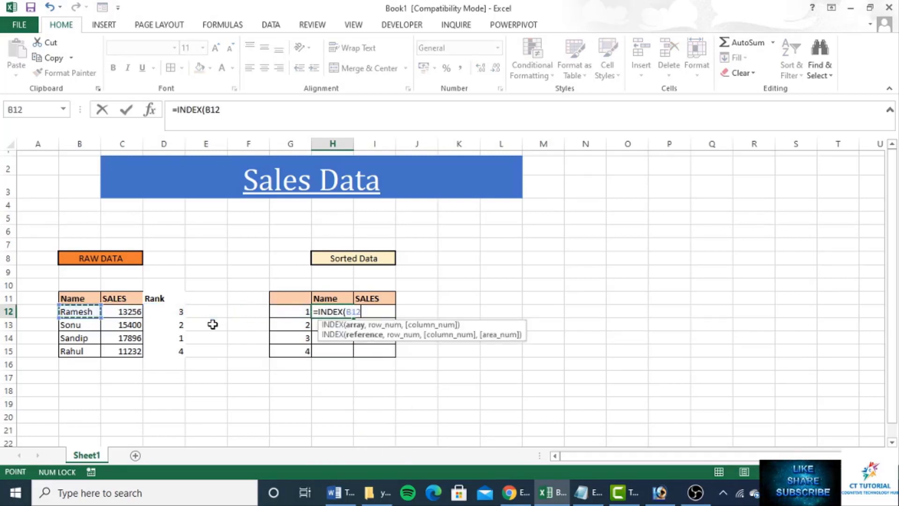
key(shift+Right)
key(shift+Down)
key(shift+Down)
key(shift+Down)
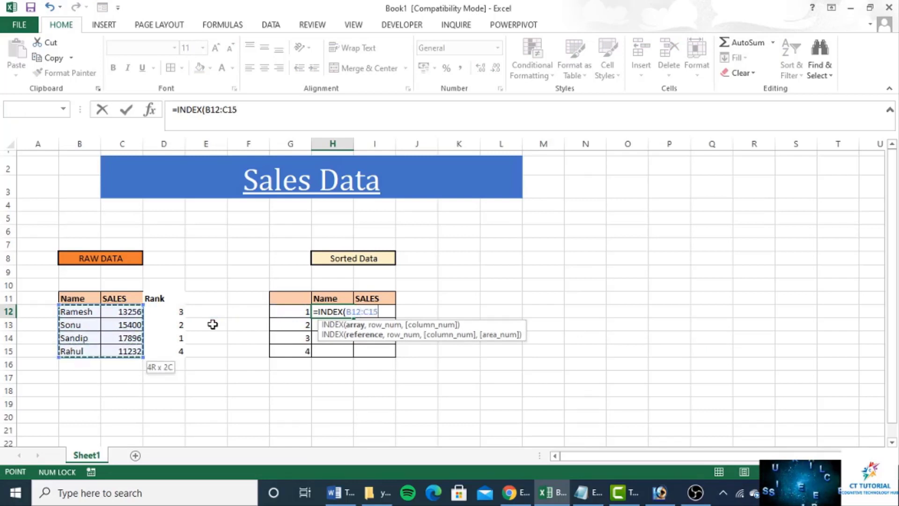
key(F4)
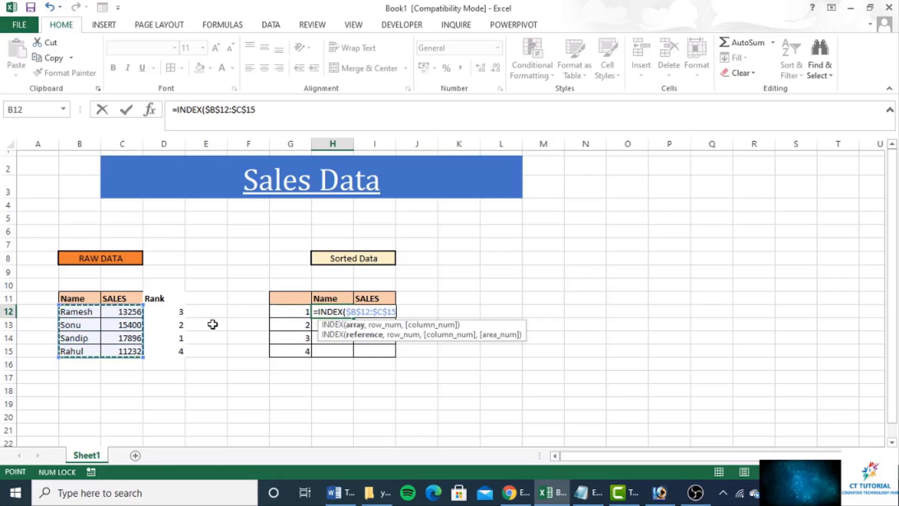
text(,)
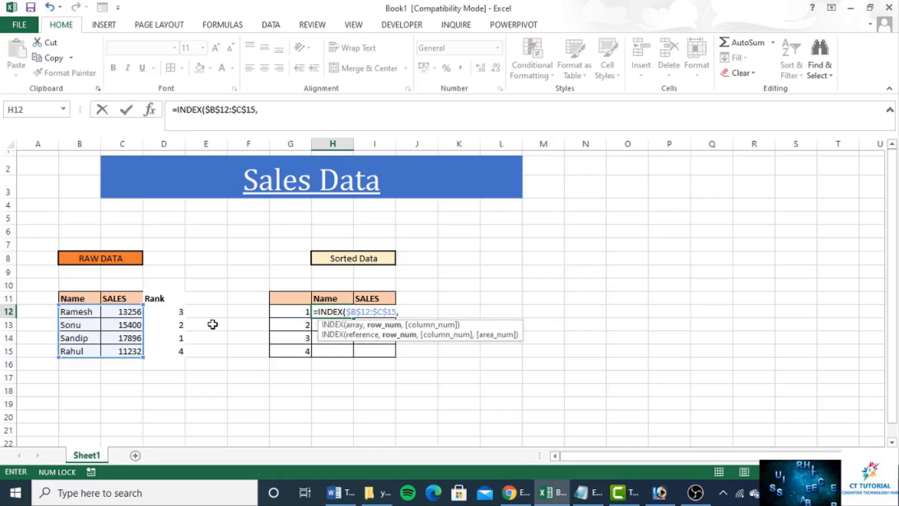
Nest a MATCH function as the INDEX row number, with serial number cell G12 as the lookup value
text(match)
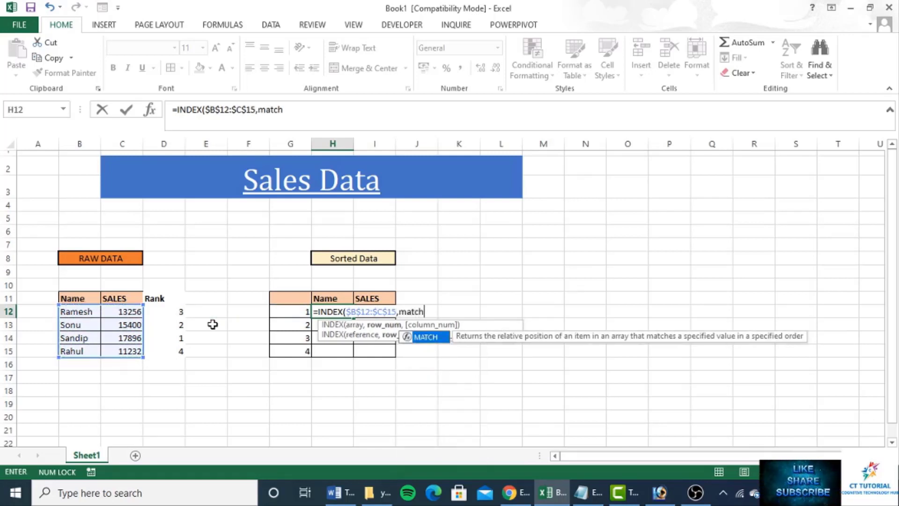
key(Tab)
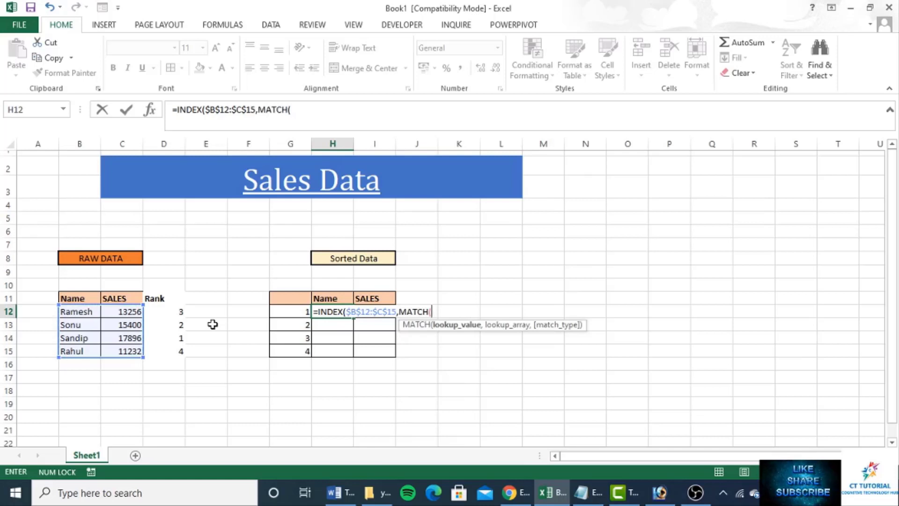
key(Left)
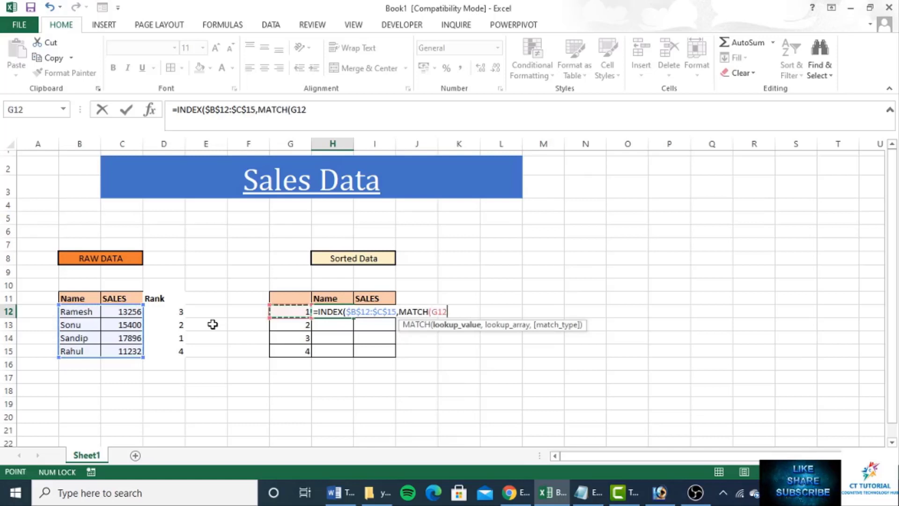
text(,)
Set the MATCH lookup array to the Rank column range, made absolute as $D$12:$D$15
key(Left)
key(Left)
key(Left)
key(Left)
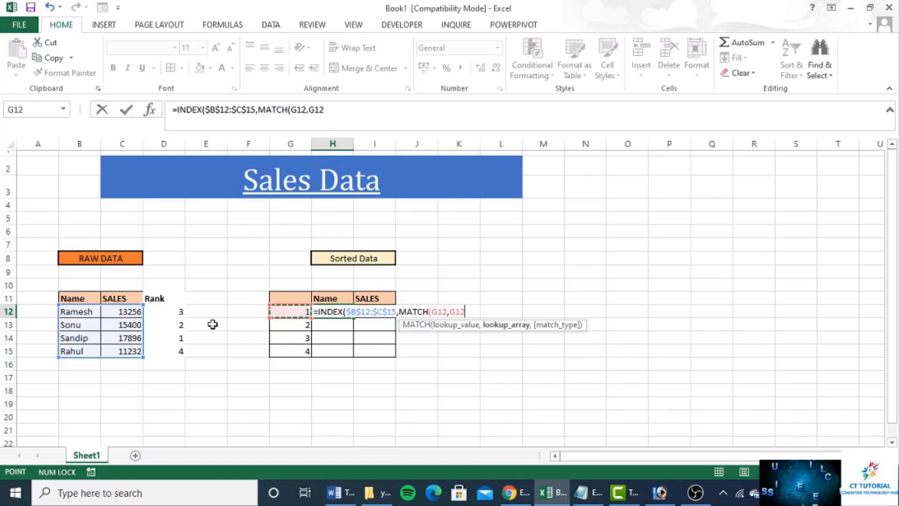
key(shift+Down)
key(shift+Down)
key(shift+Down)
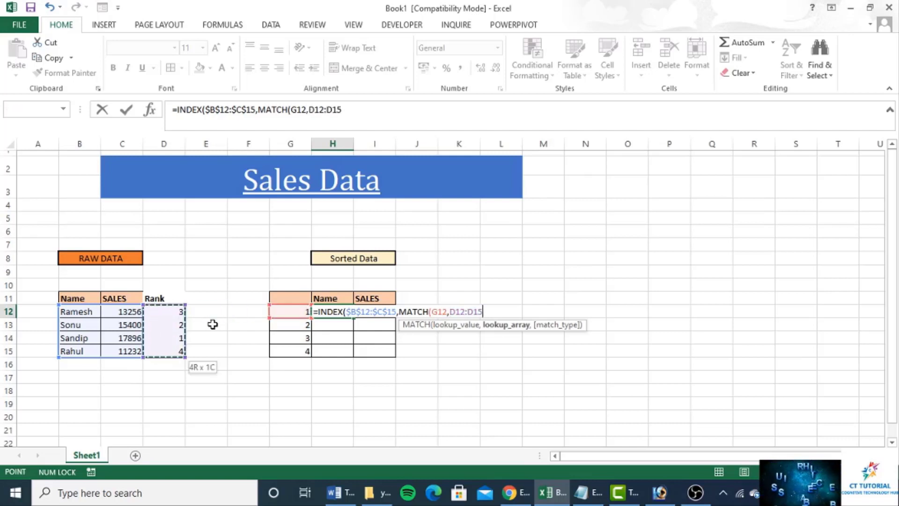
key(F4)
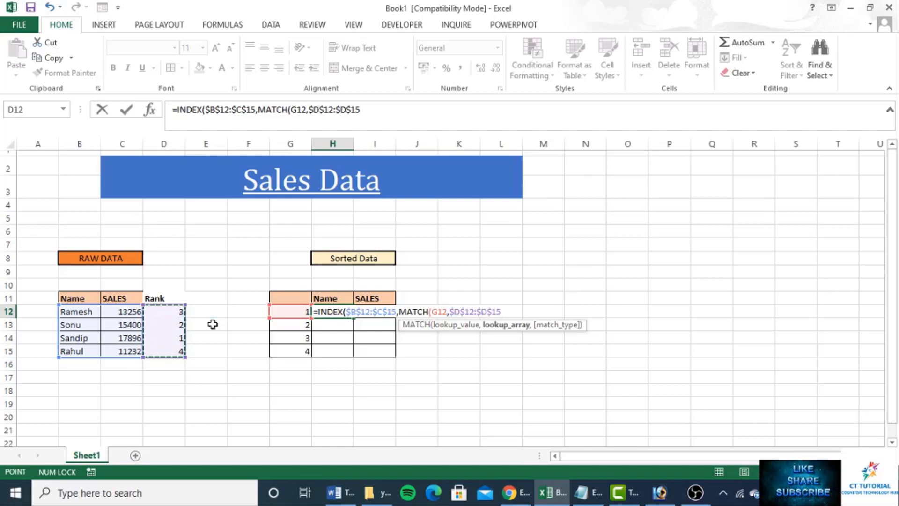
text(,)
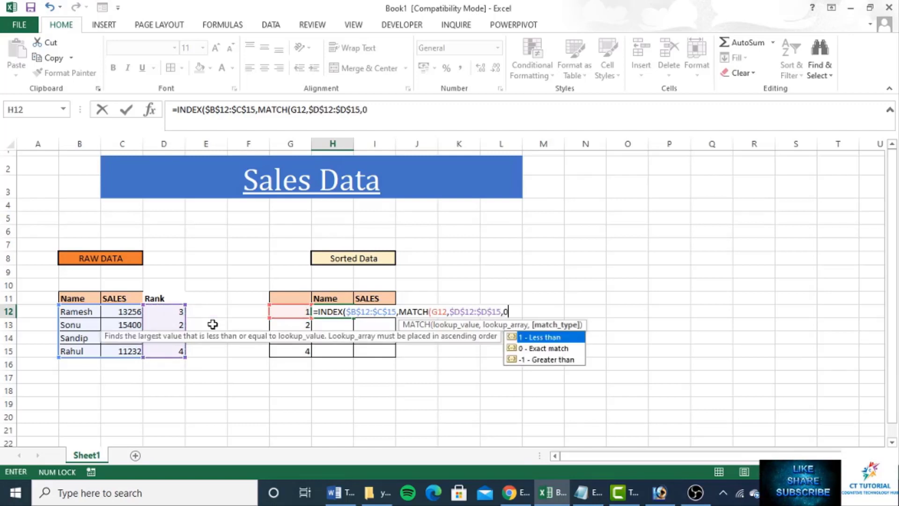
Finish the H12 formula with match type 0 and INDEX column number 1, and enter it
text(0)
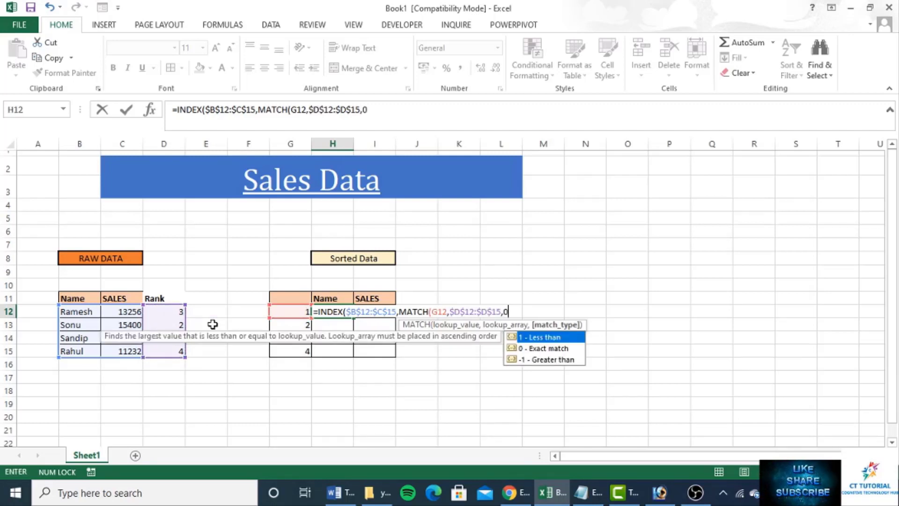
text())
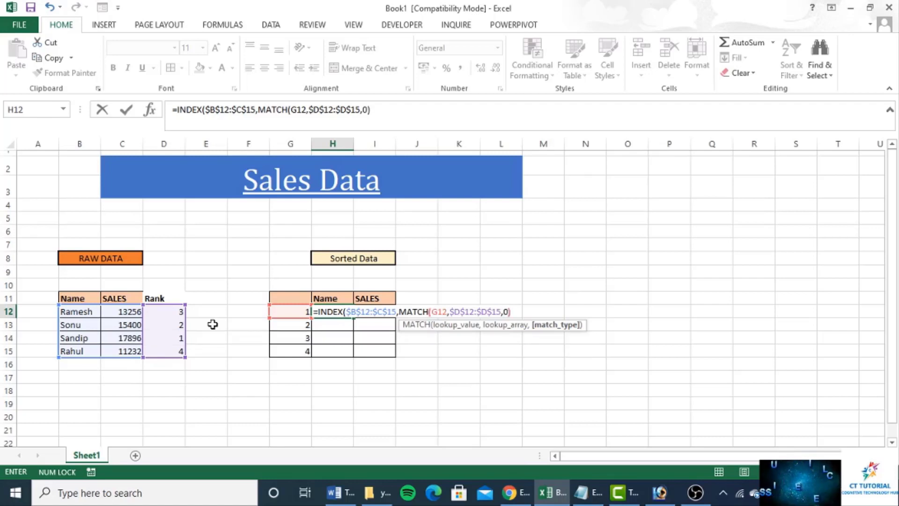
text(,)
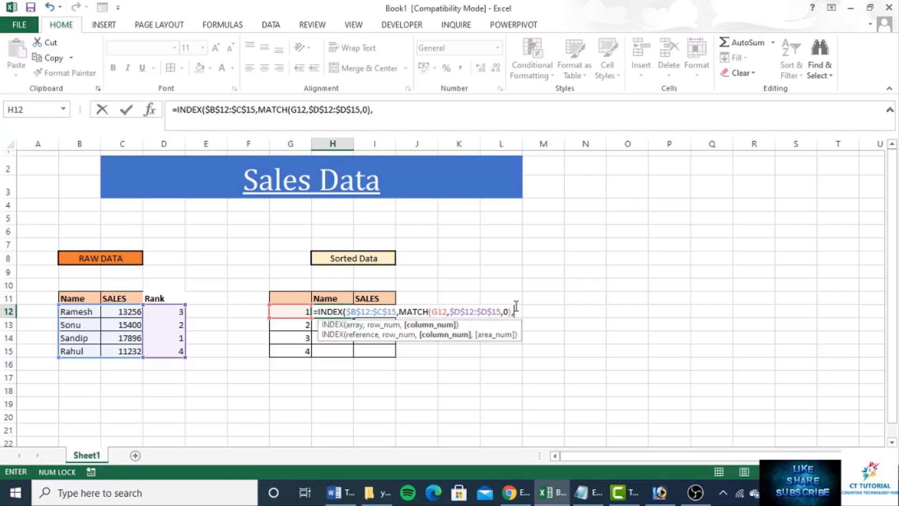
text(1))
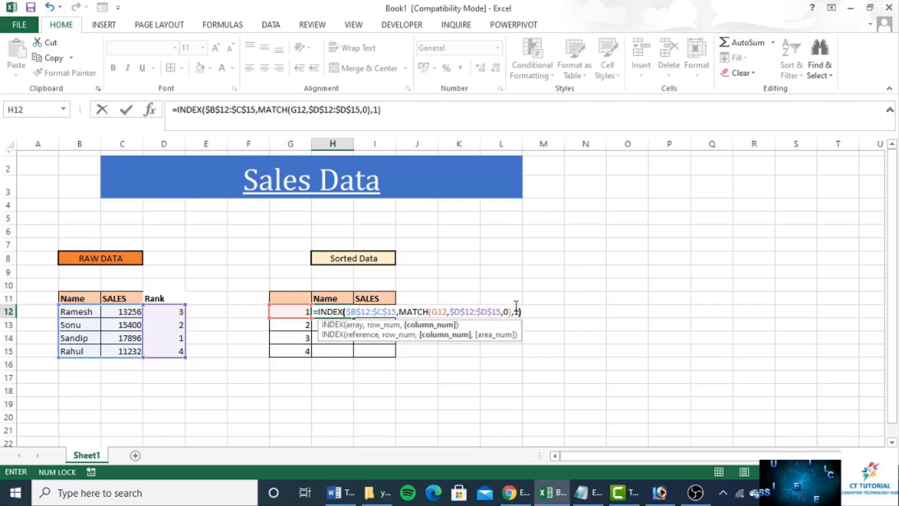
key(ctrl+Return)
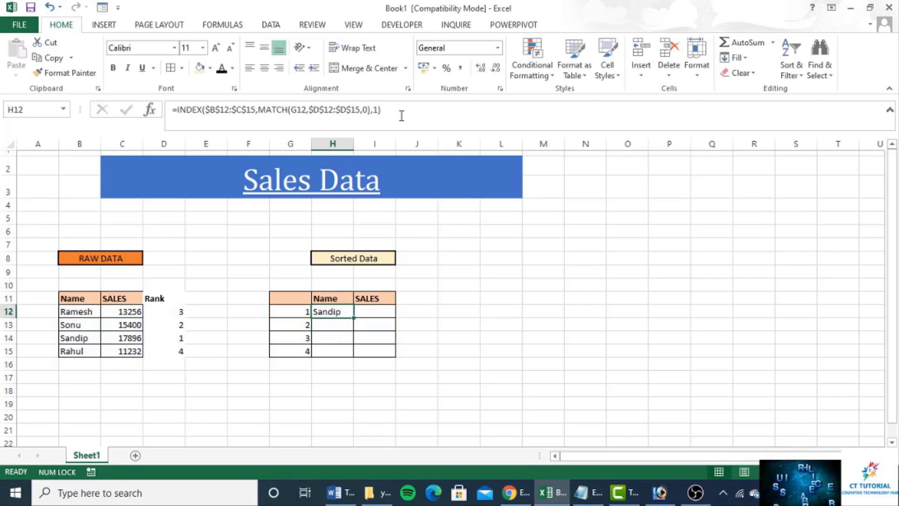
Copy the formula text of H12 unchanged into I12, the first SALES cell of the sorted table
drag(389, 108, 153, 108)
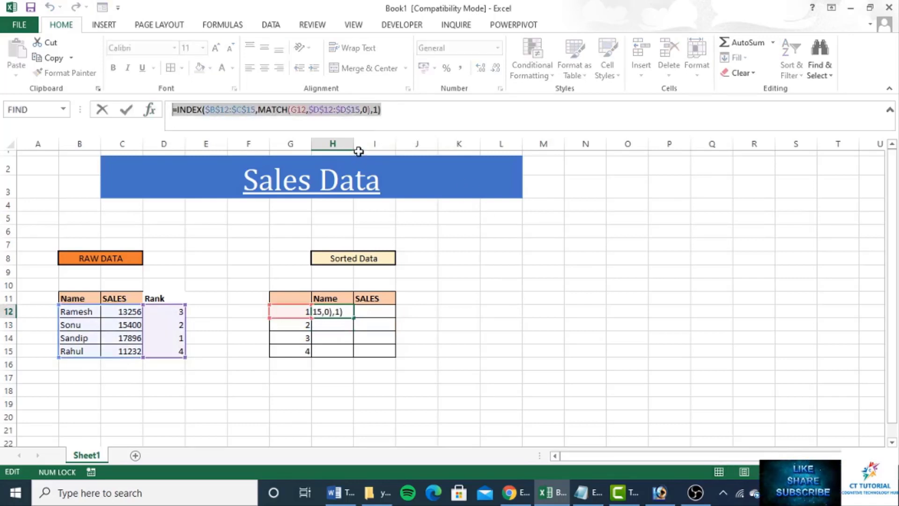
key(ctrl+c)
key(Escape)
click(372, 314)
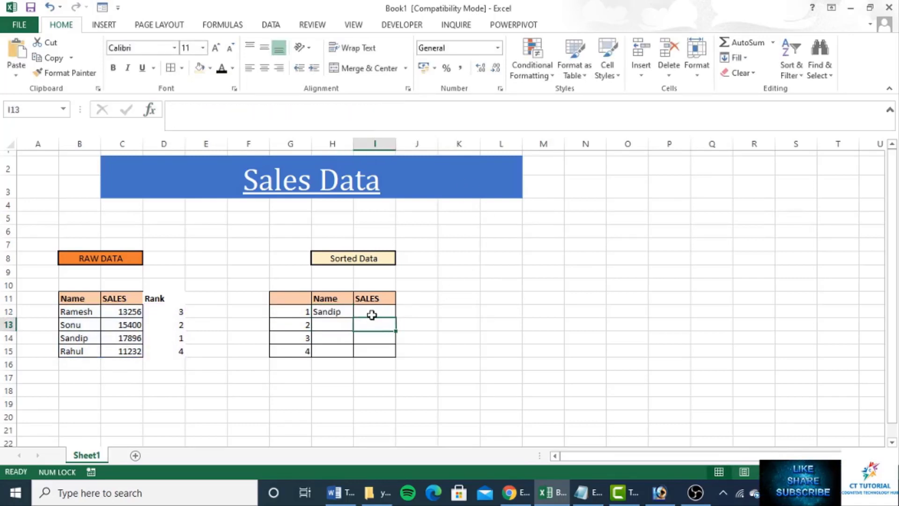
key(ctrl+v)
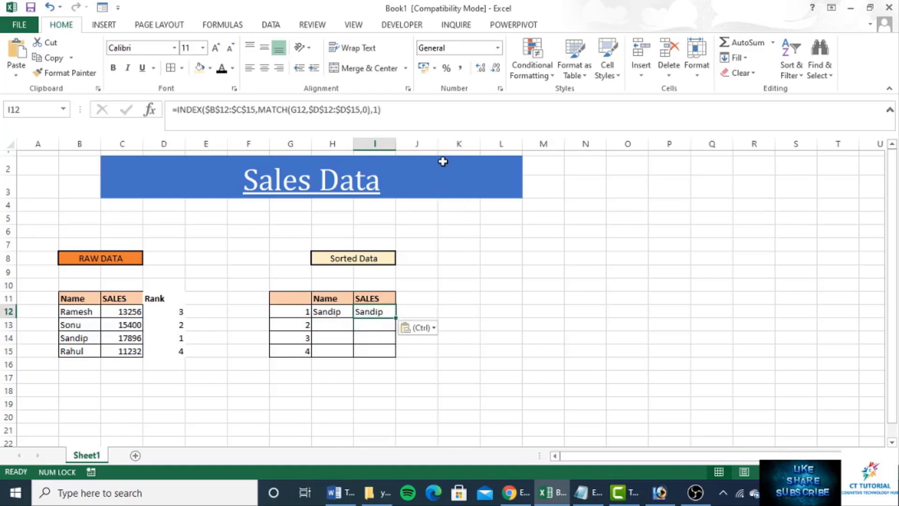
Change the column number of the INDEX formula in I12 to 2
click(377, 110)
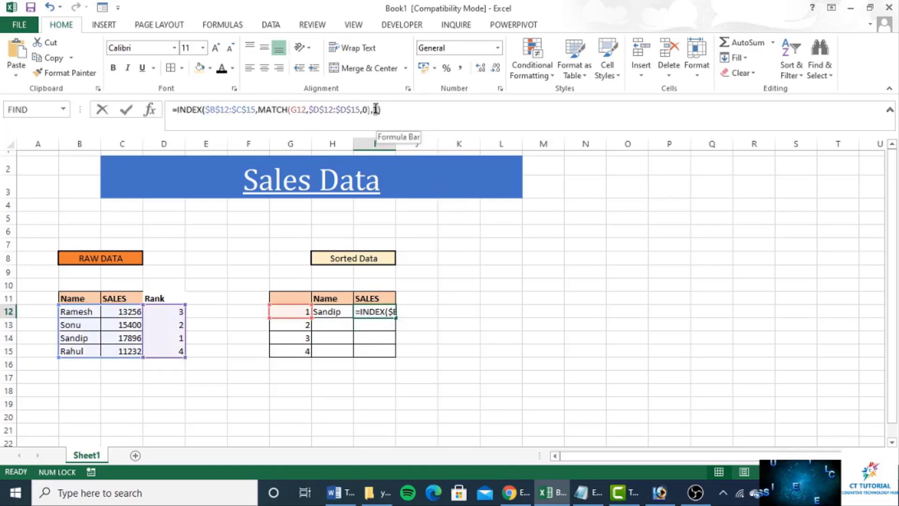
text(2)
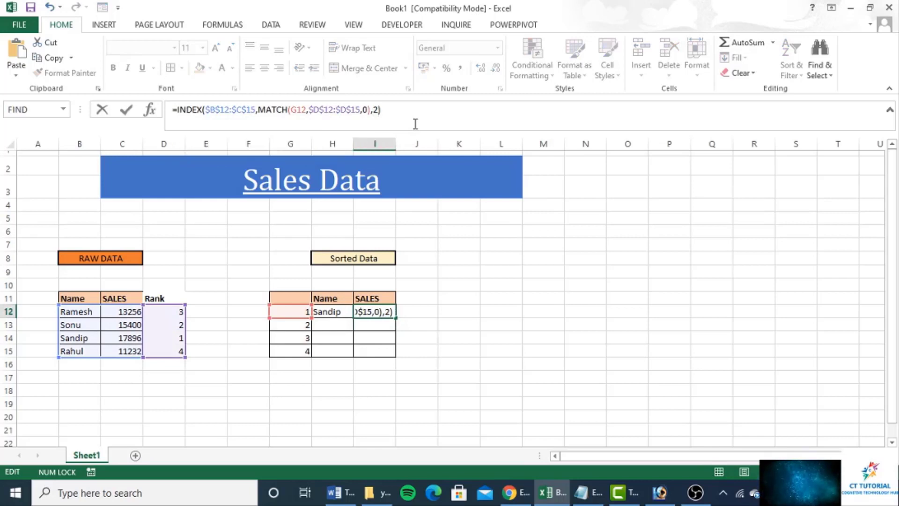
key(Return)
Copy the Name and SALES formulas from H12:I12 into the remaining sorted rows, H13:I15
drag(329, 310, 387, 311)
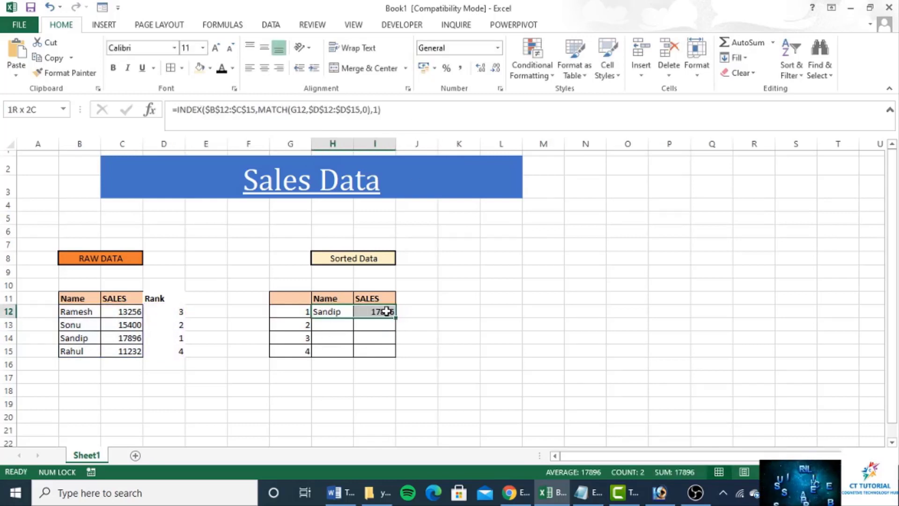
key(ctrl+c)
drag(326, 325, 374, 345)
key(ctrl+v)
click(361, 312)
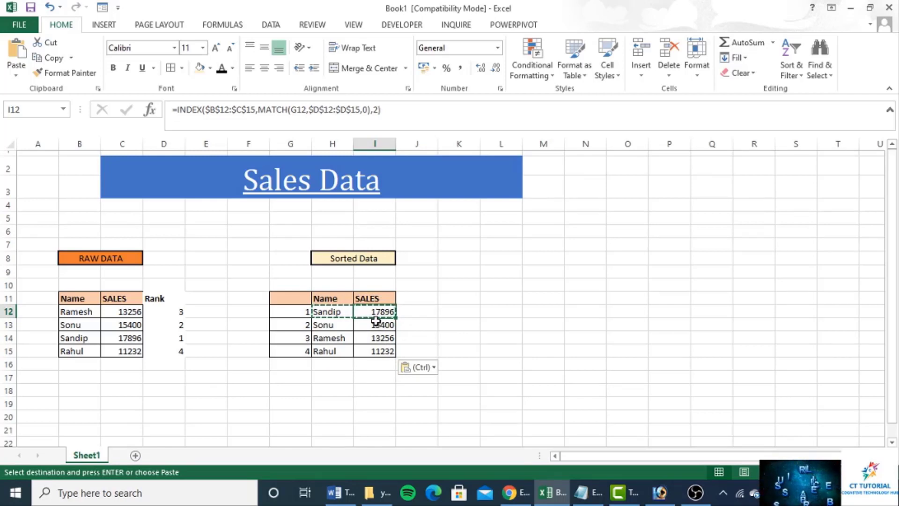
Set the raw sales value in C14 to 15400 so that it duplicates the one in C13
click(122, 337)
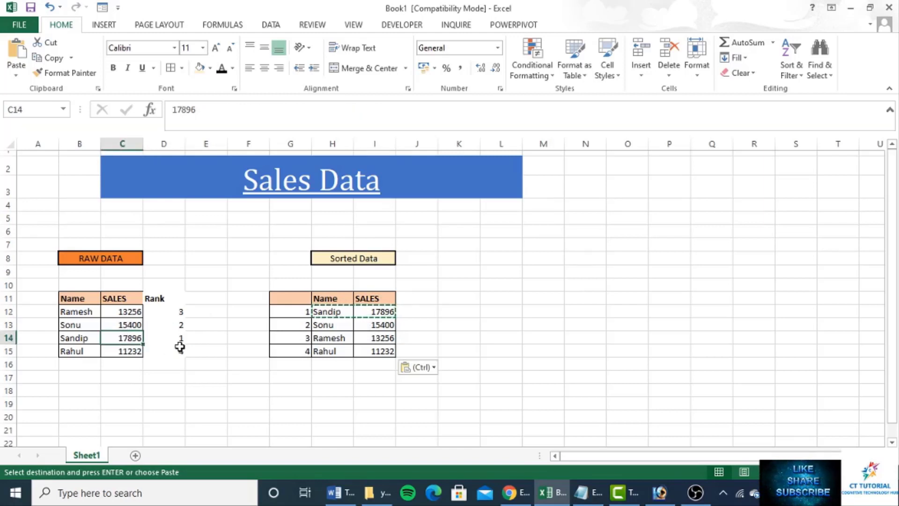
text(15400)
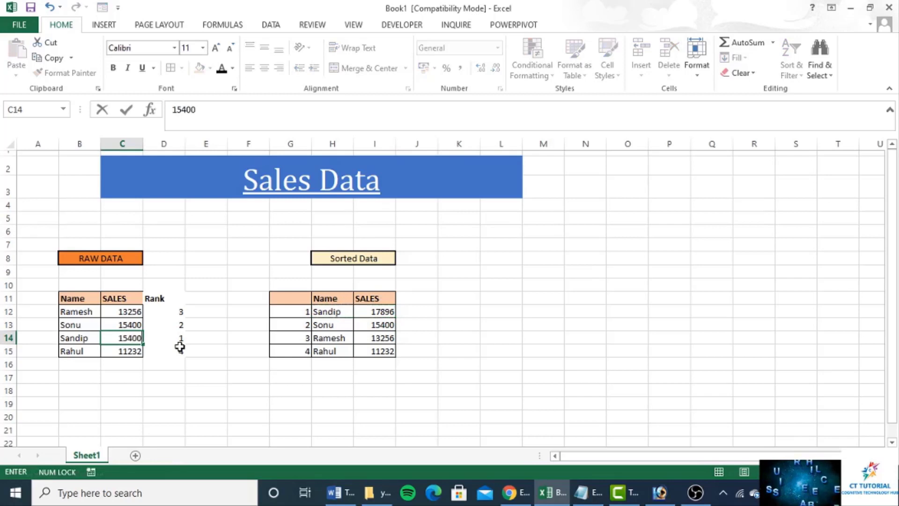
key(Return)
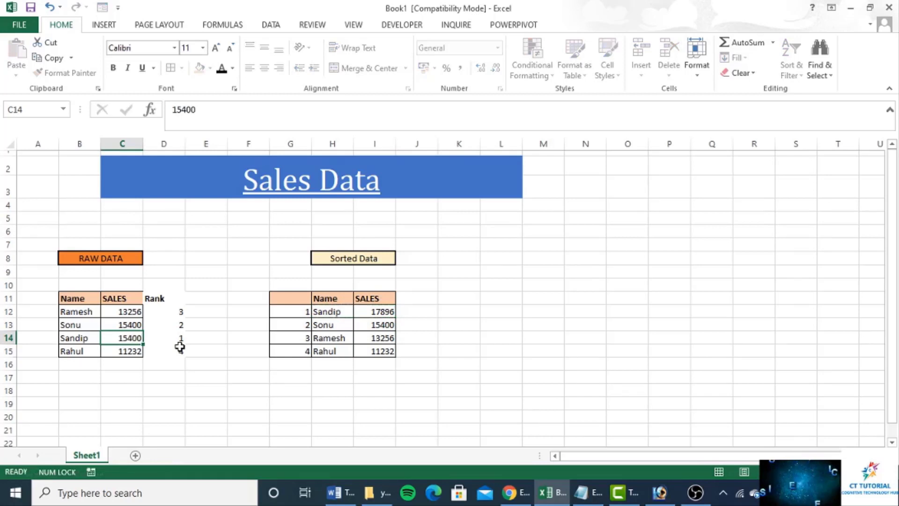
key(Up)
key(Right)
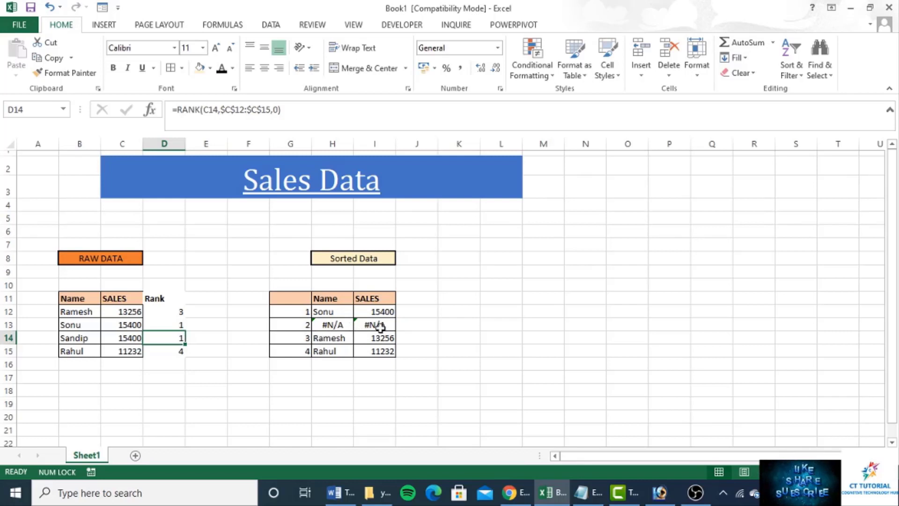
click(300, 118)
text(+)
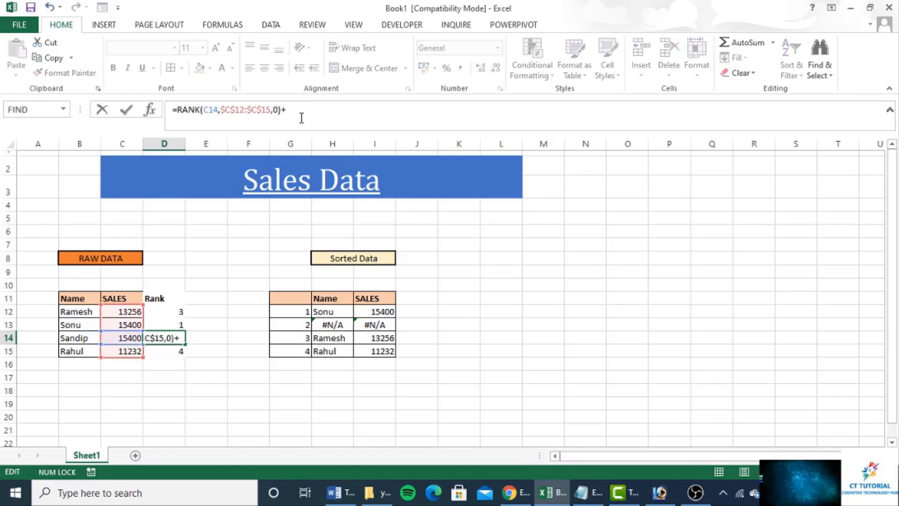
text(count)
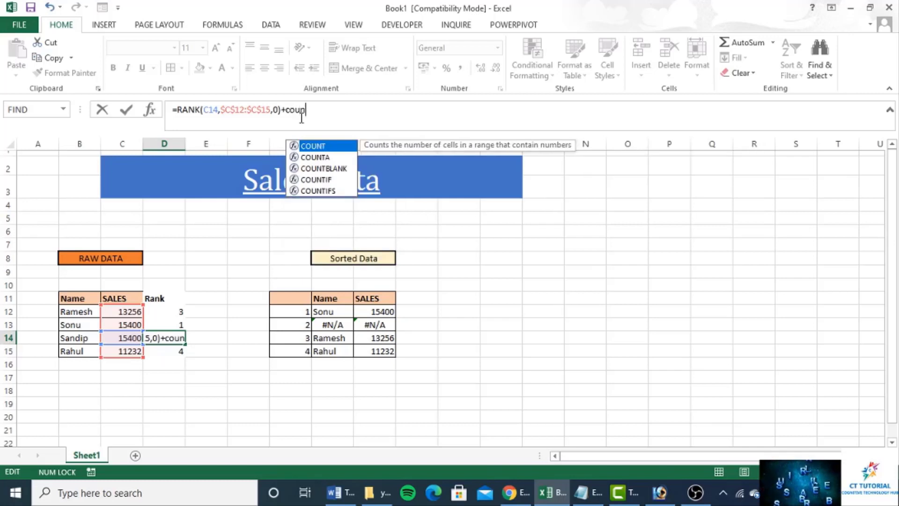
key(Down)
key(Down)
key(Down)
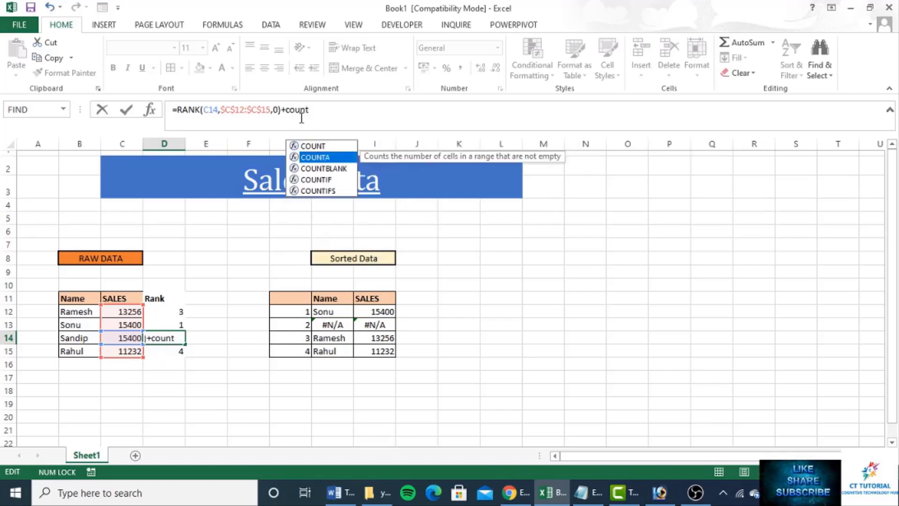
key(Tab)
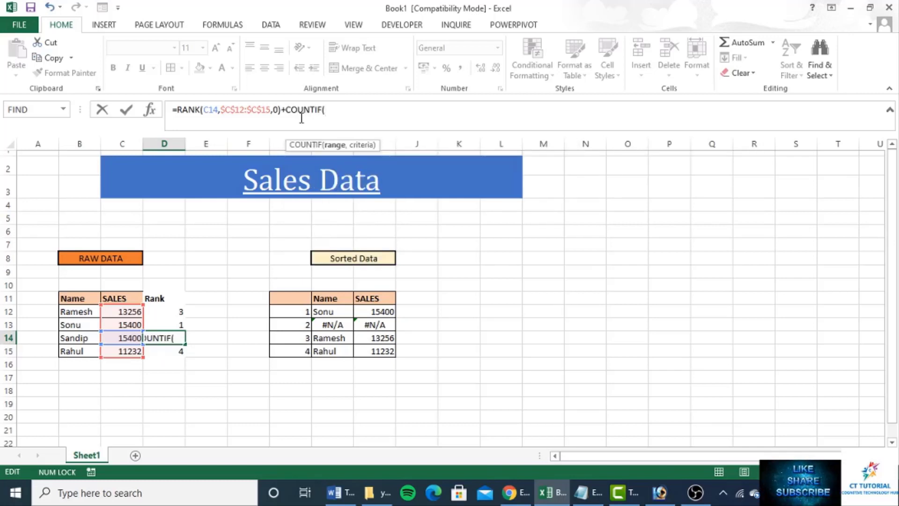
key(Escape)
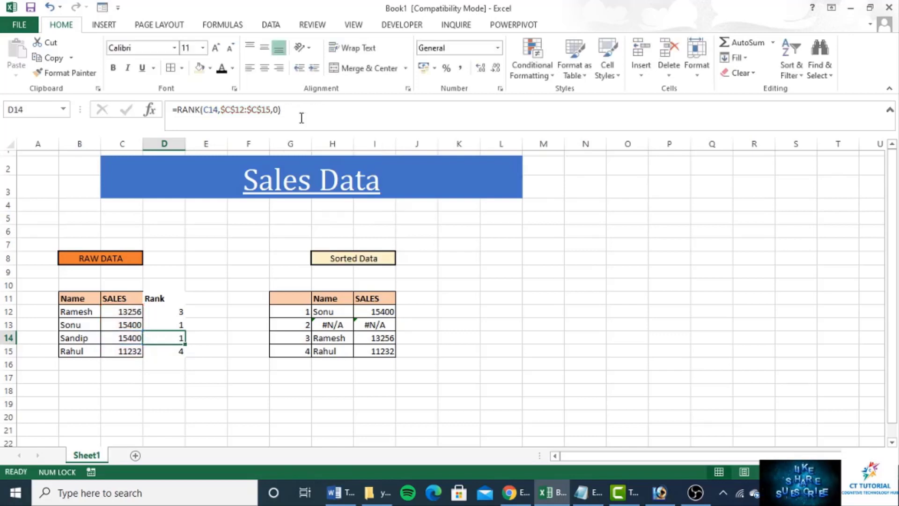
Extend the RANK formula in D12 by adding a COUNTIF function over the sales range C12:C15
click(167, 313)
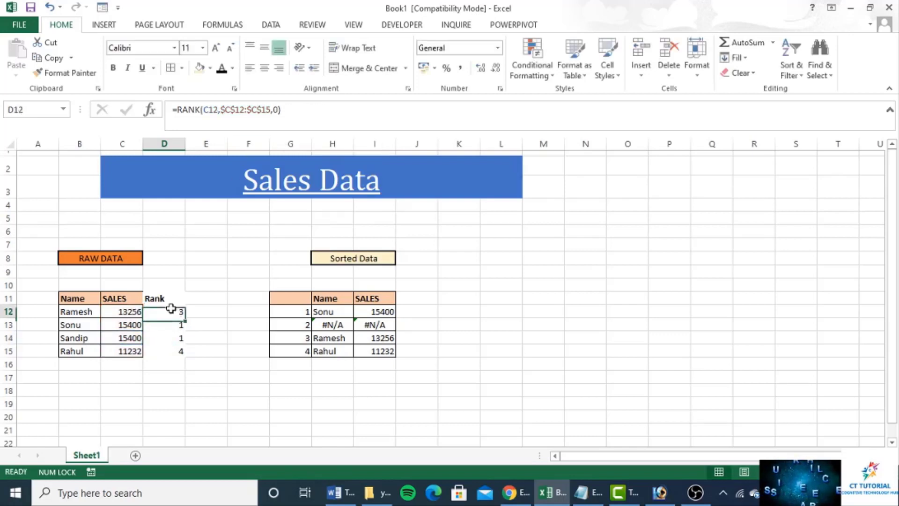
click(293, 107)
text(+)
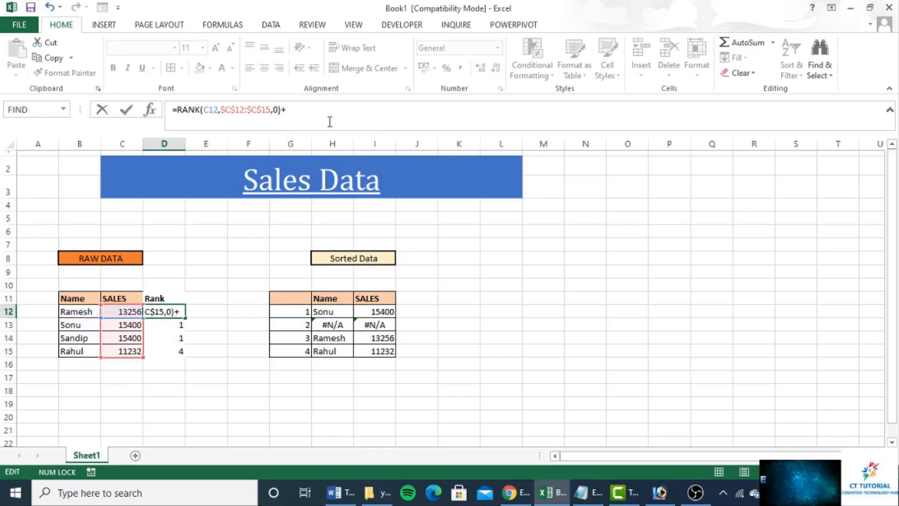
text(countif)
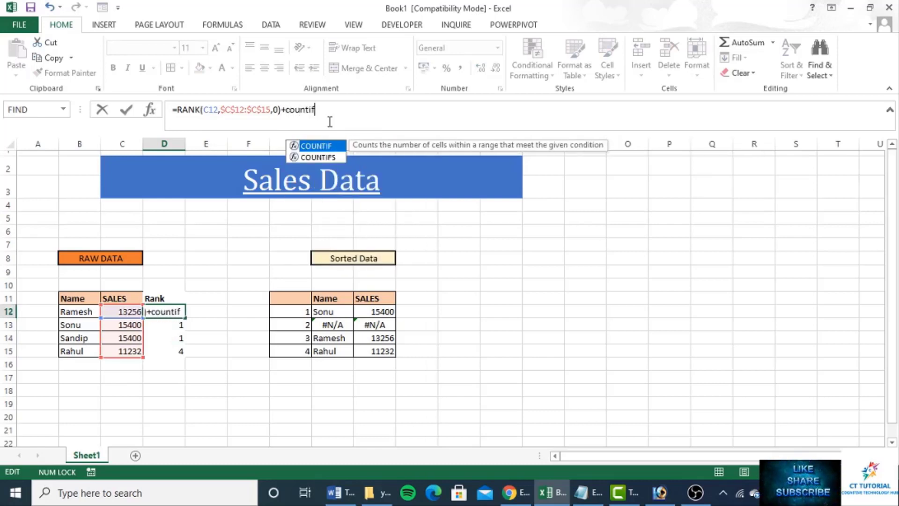
key(Tab)
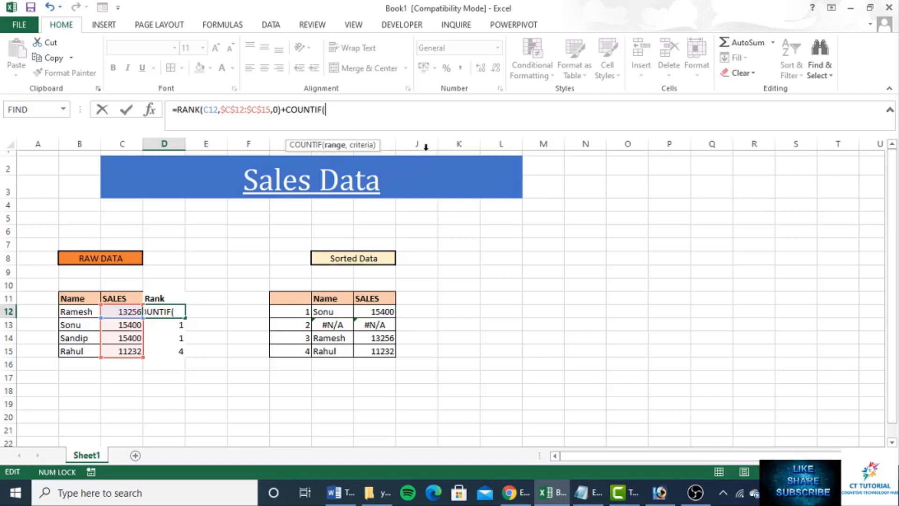
click(127, 311)
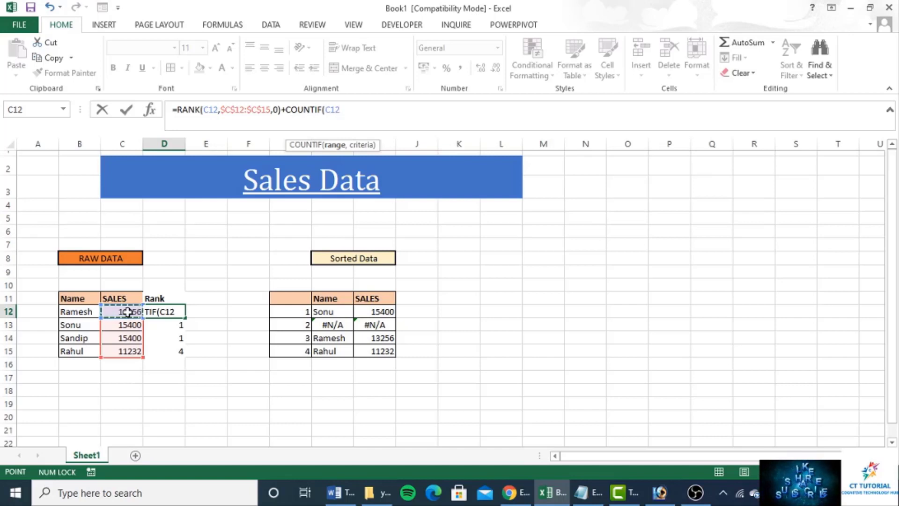
key(shift+Down)
key(shift+Down)
key(shift+Down)
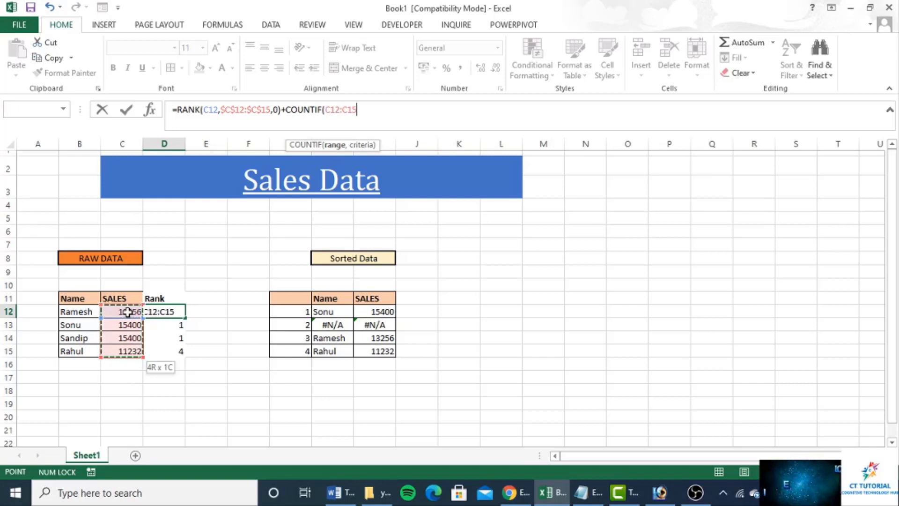
Complete the COUNTIF in D12 with an absolute range start ($C$12:C15), C12 as the criterion and -1 after it
drag(339, 110, 326, 110)
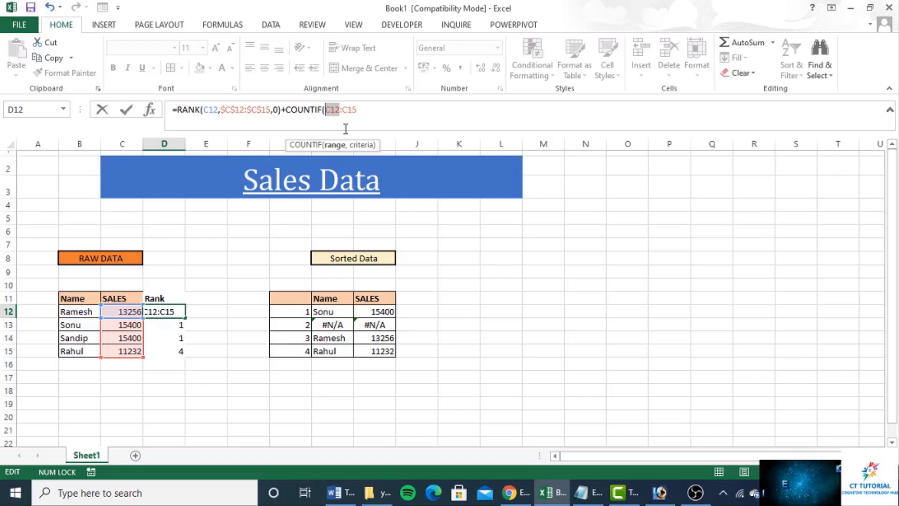
key(F4)
click(395, 115)
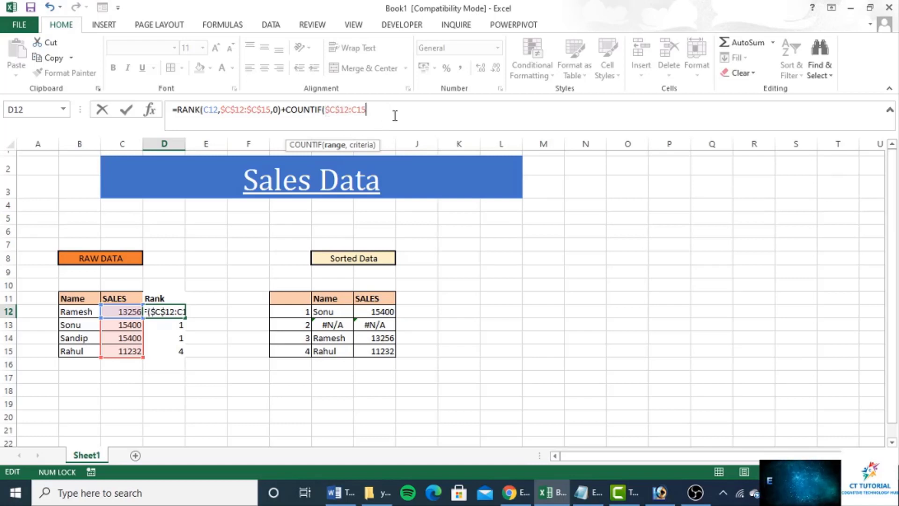
text(,)
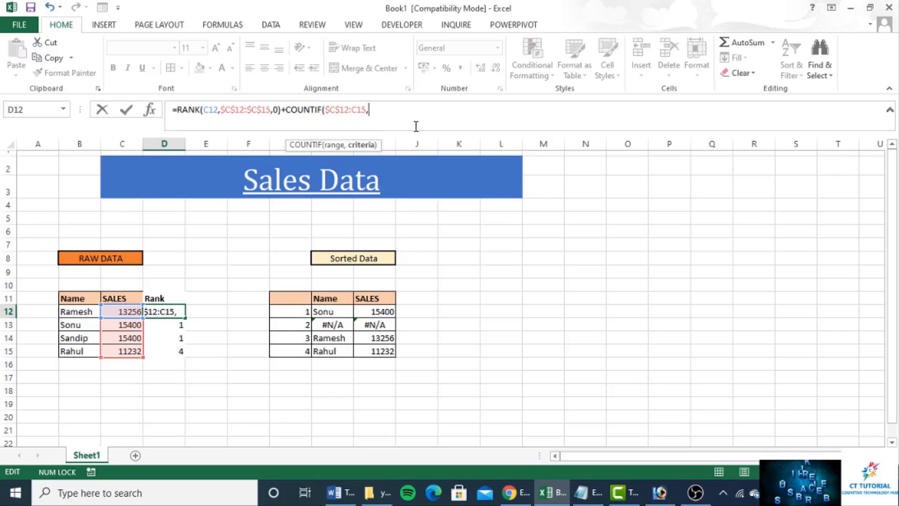
click(122, 312)
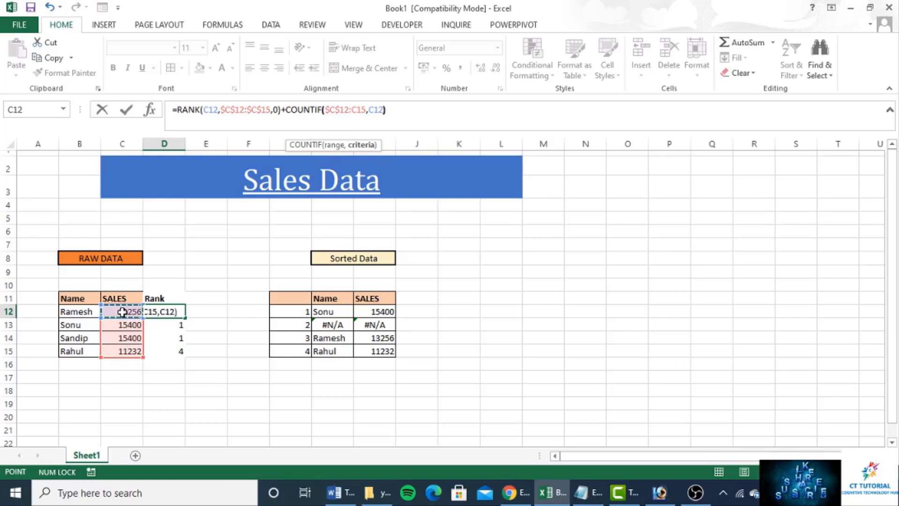
text())
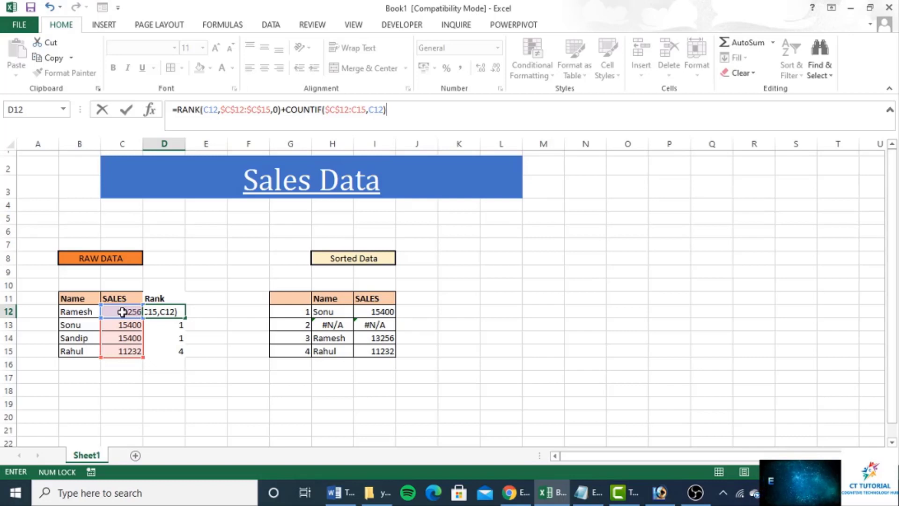
text(-1)
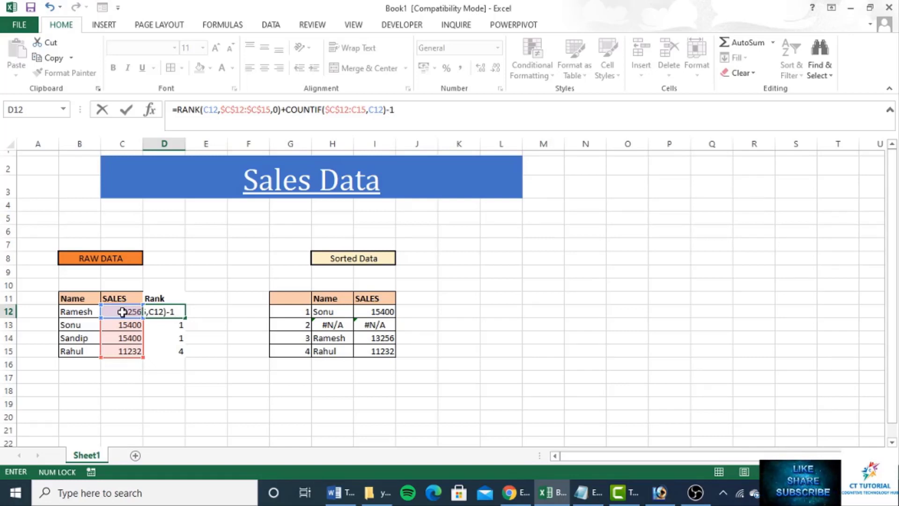
key(Return)
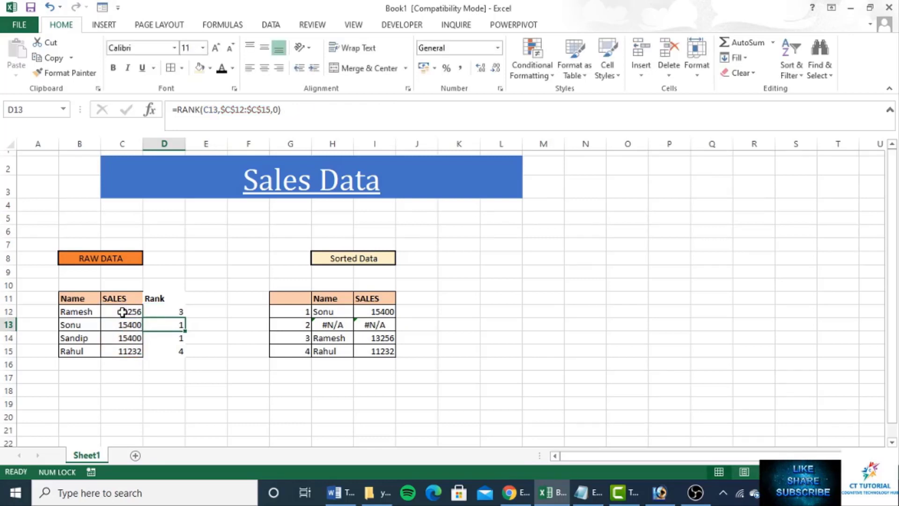
Copy the combined RANK and COUNTIF formula from D12 into the Rank cells D13:D15
key(Up)
key(ctrl+c)
key(shift+Down)
key(shift+Down)
key(shift+Down)
key(ctrl+v)
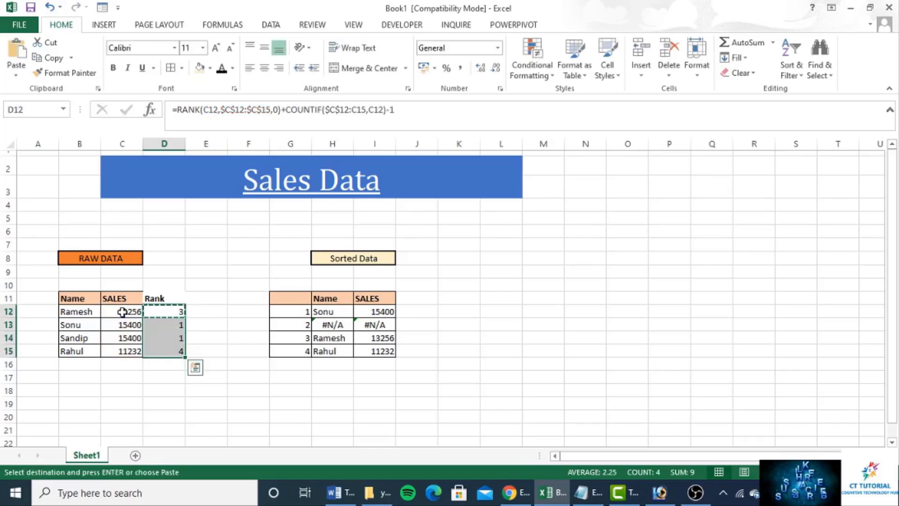
key(Right)
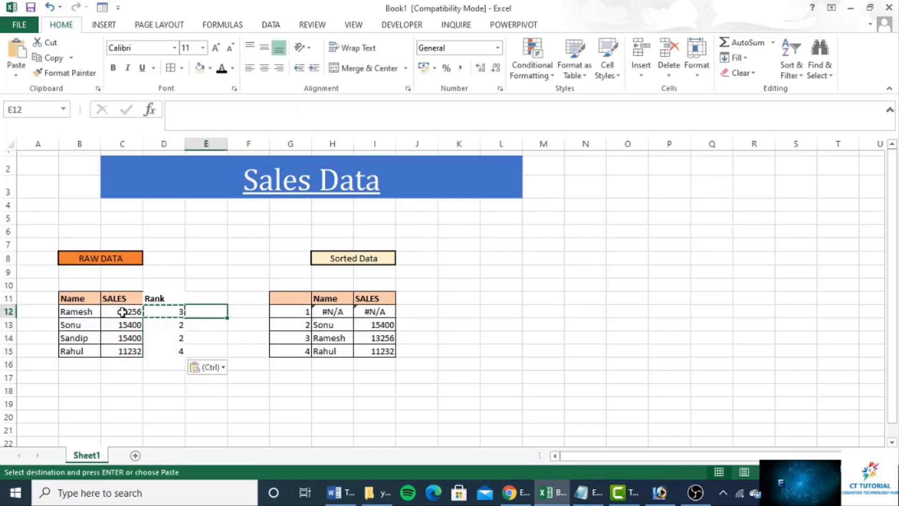
key(Left)
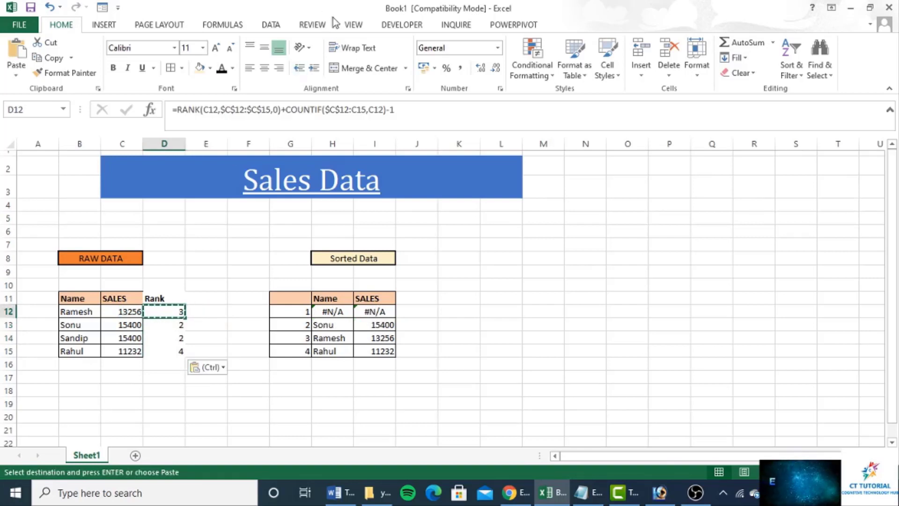
Remove the trailing -1 from the rank formula in D12
click(393, 111)
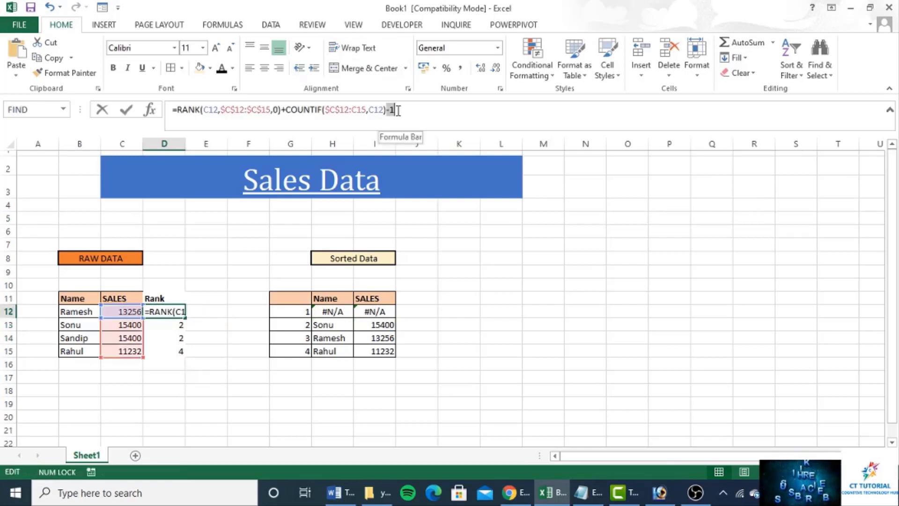
key(BackSpace)
key(BackSpace)
key(Return)
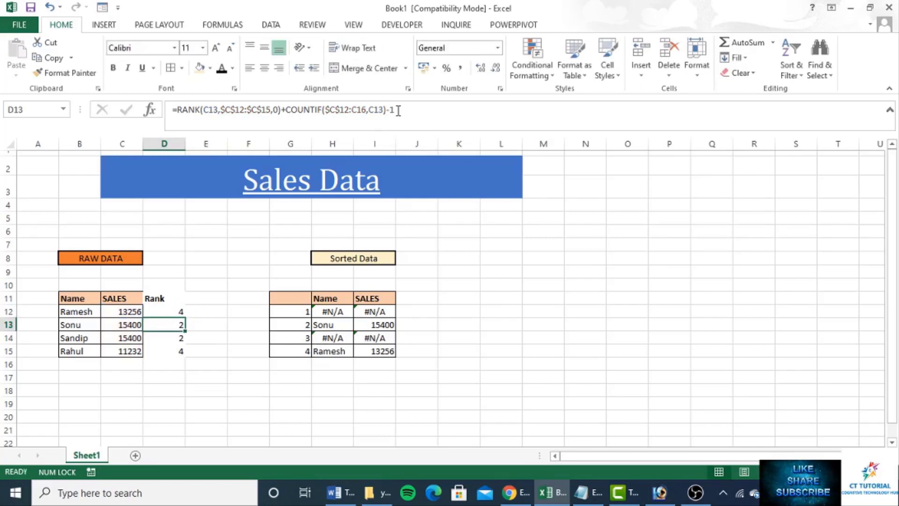
Copy the D12 rank formula without the -1 into D13:D15
key(Up)
key(ctrl+c)
key(shift+Down)
key(shift+Down)
key(shift+Down)
key(ctrl+v)
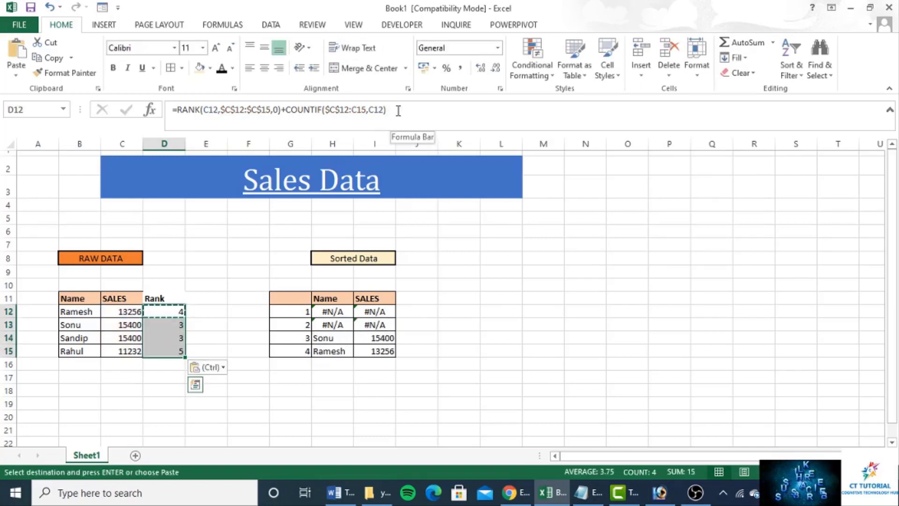
Add -1 back to the end of the rank formula in D12
click(397, 110)
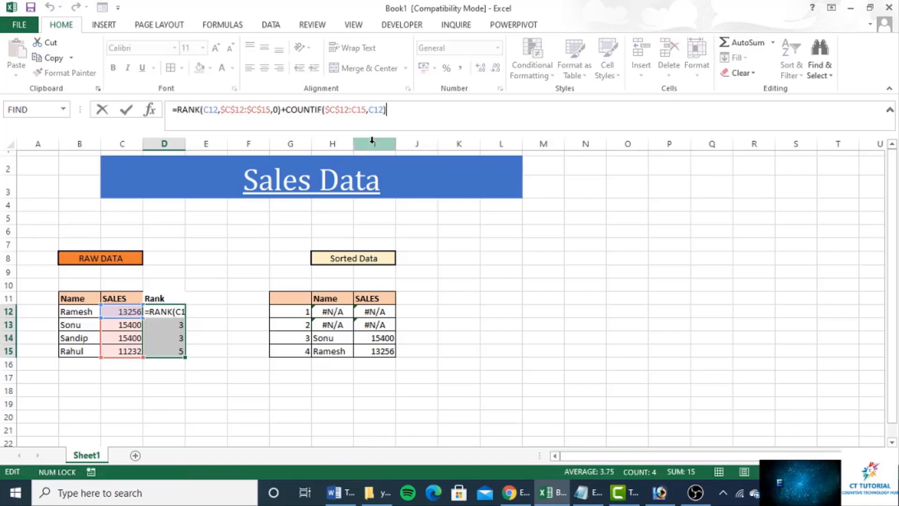
text(-1)
key(Return)
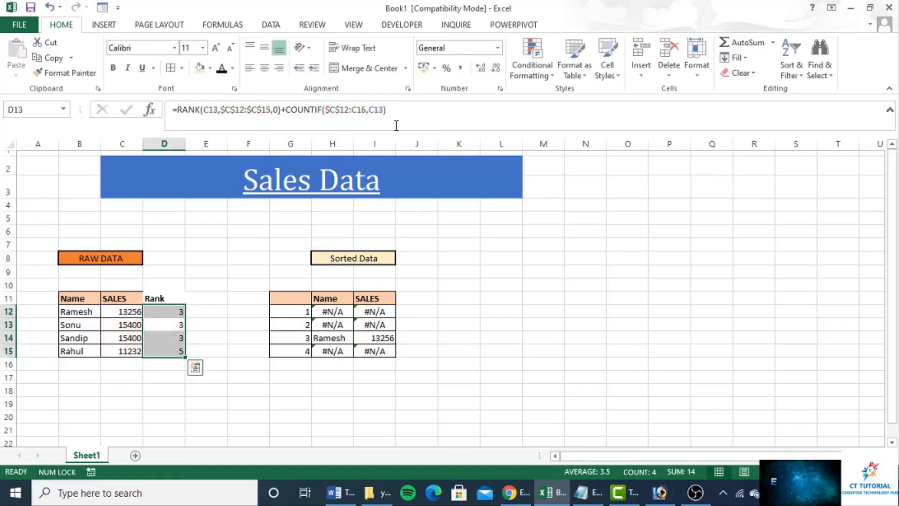
Copy the D12 rank formula ending in -1 over the Rank cells D13:D15
key(Up)
key(ctrl+c)
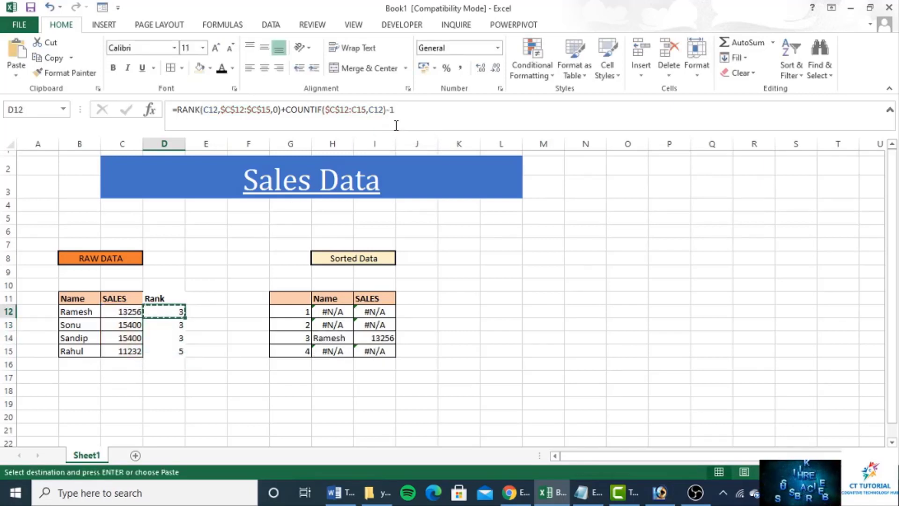
key(shift+Down)
key(shift+Down)
key(shift+Down)
key(ctrl+v)
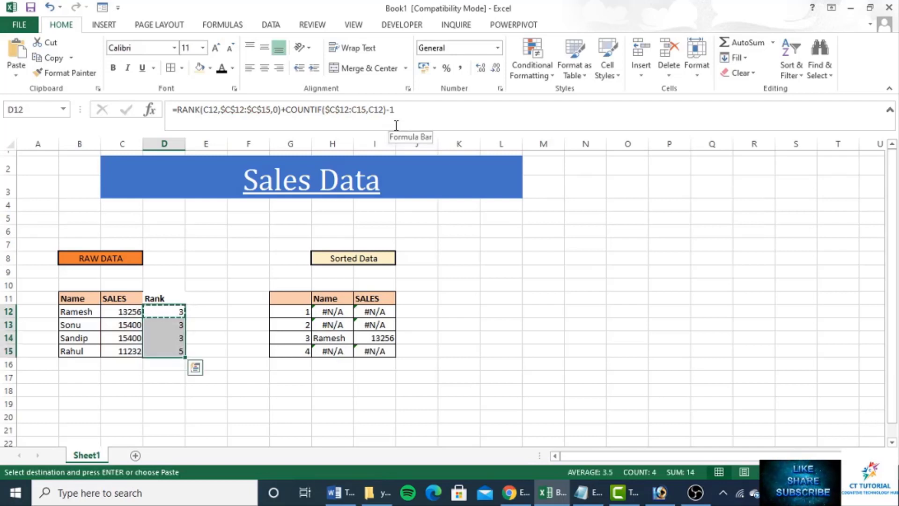
key(ctrl+v)
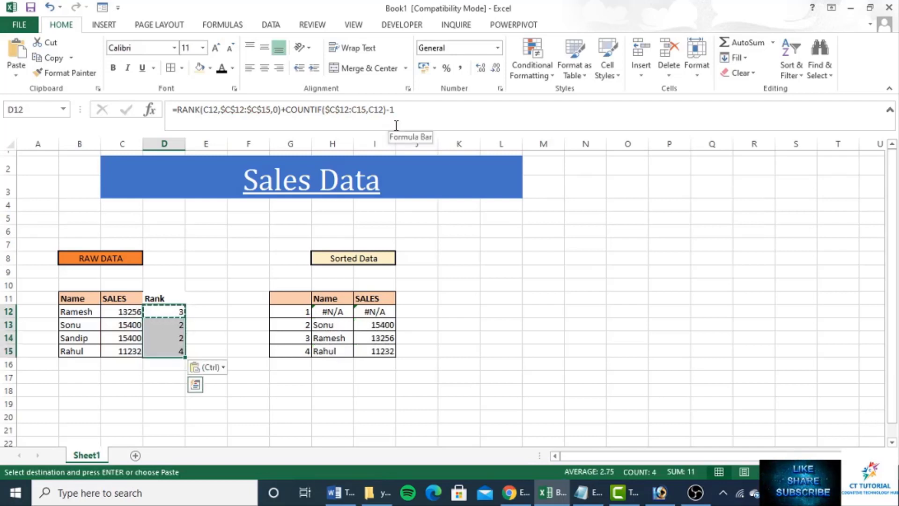
Change the end of the COUNTIF range in D12 to C12 so that the range reads $C$12:C12
key(shift+Up)
key(shift+Up)
key(shift+Up)
key(Down)
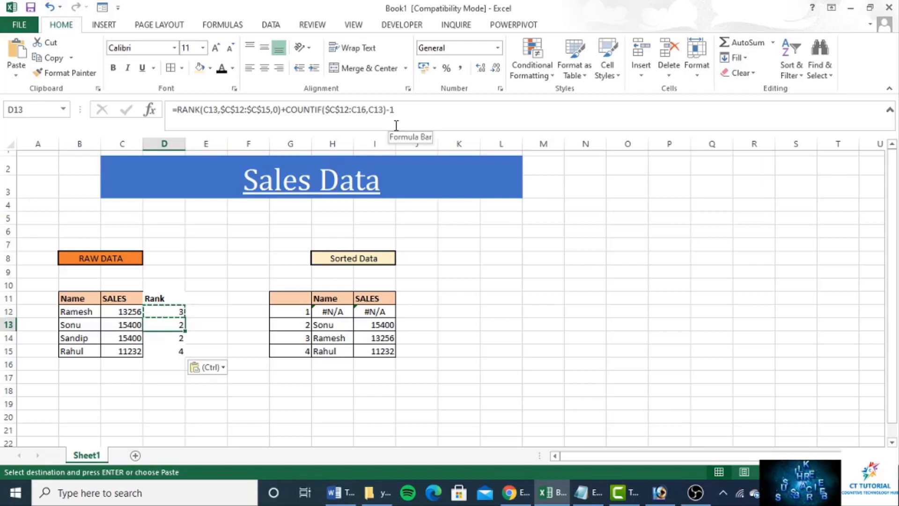
key(Down)
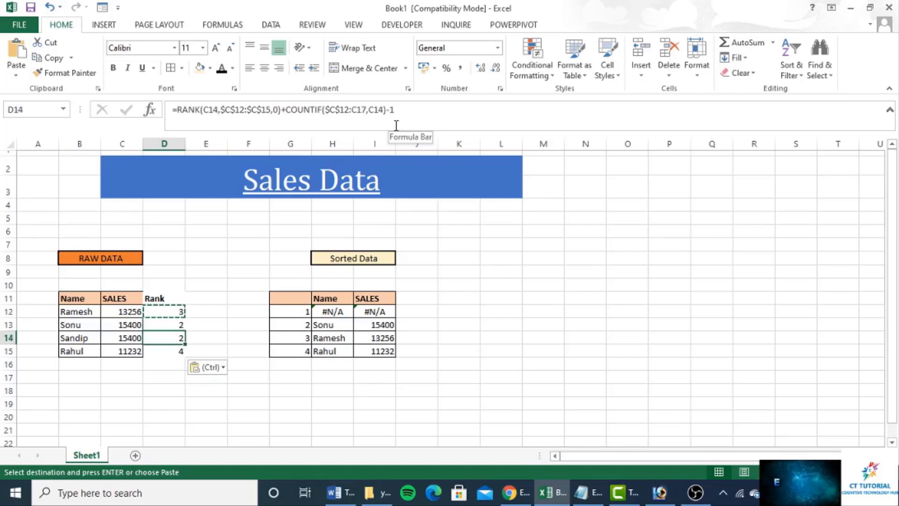
key(Up)
key(Up)
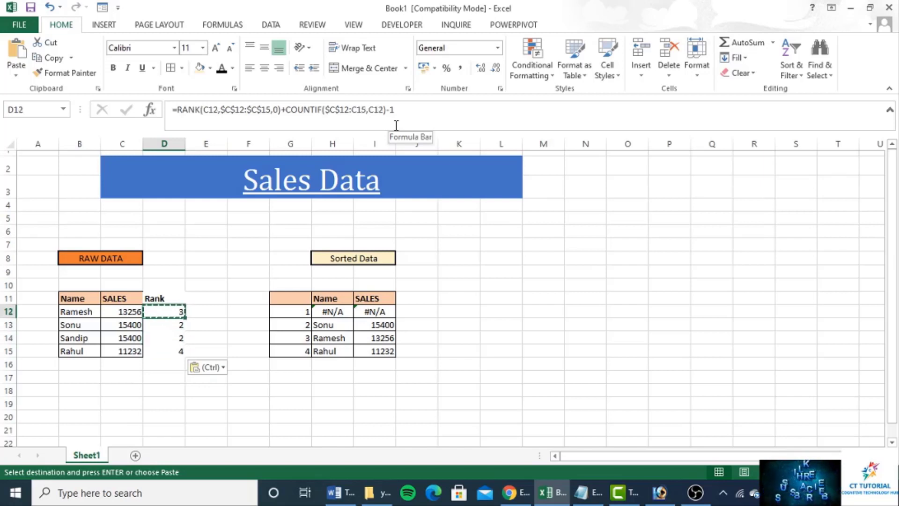
click(365, 110)
drag(365, 110, 358, 110)
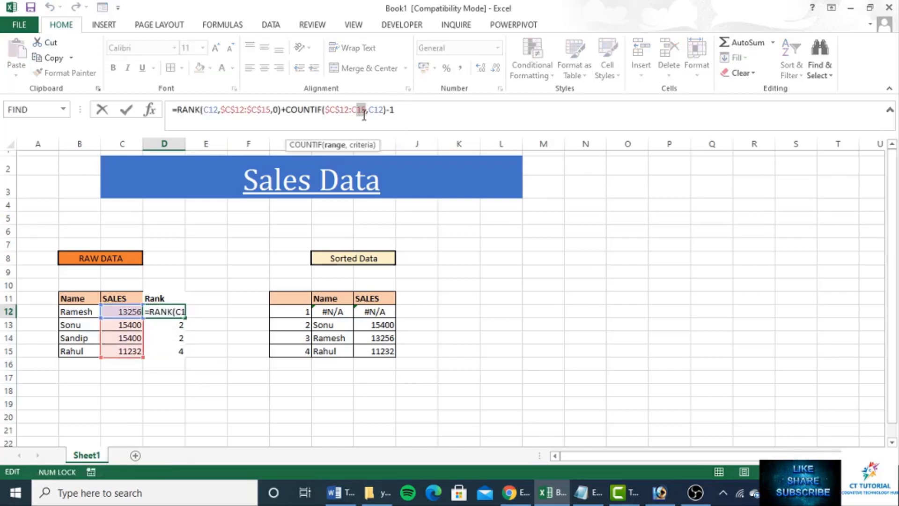
text(12)
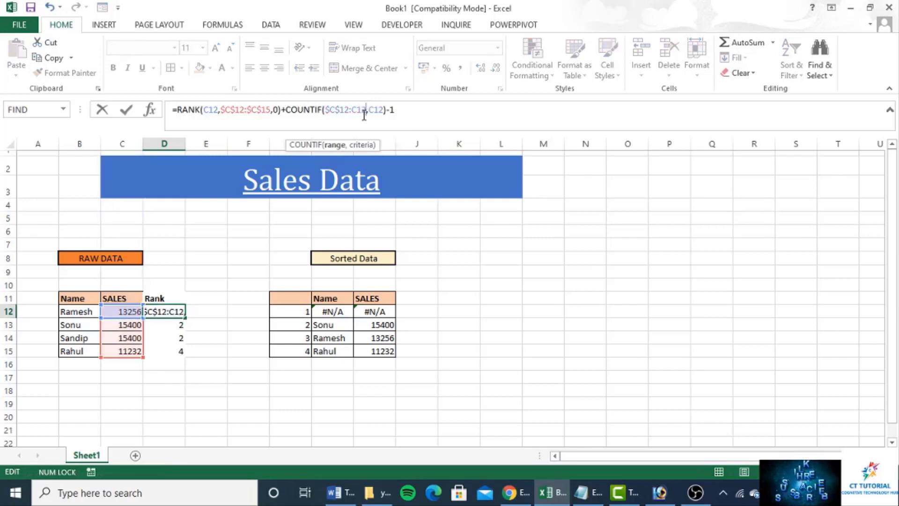
key(ctrl+Return)
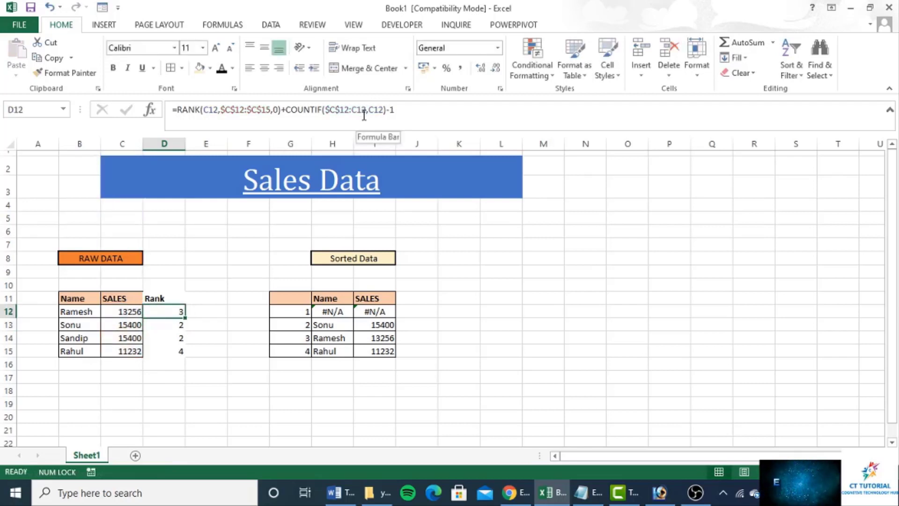
Copy the D12 rank formula with the expanding COUNTIF range into D13:D15
key(ctrl+c)
key(shift+Down)
key(shift+Down)
key(shift+Down)
key(ctrl+v)
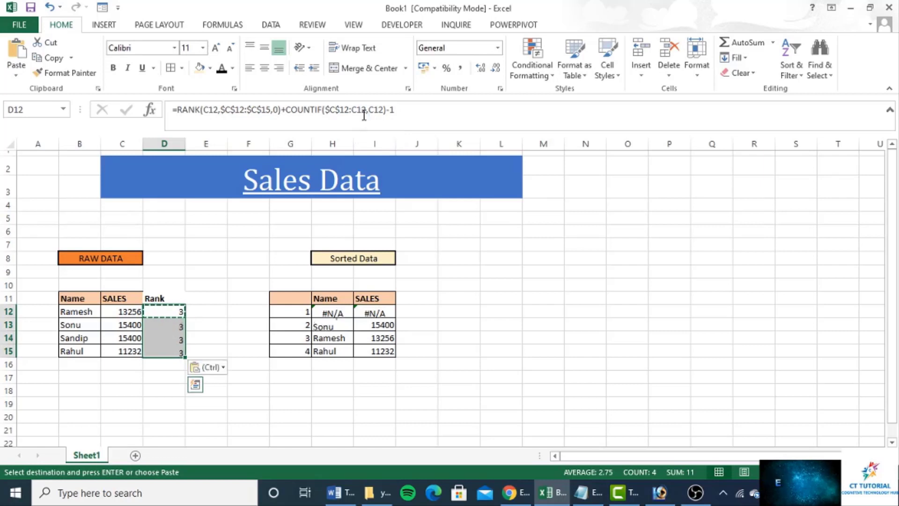
key(Down)
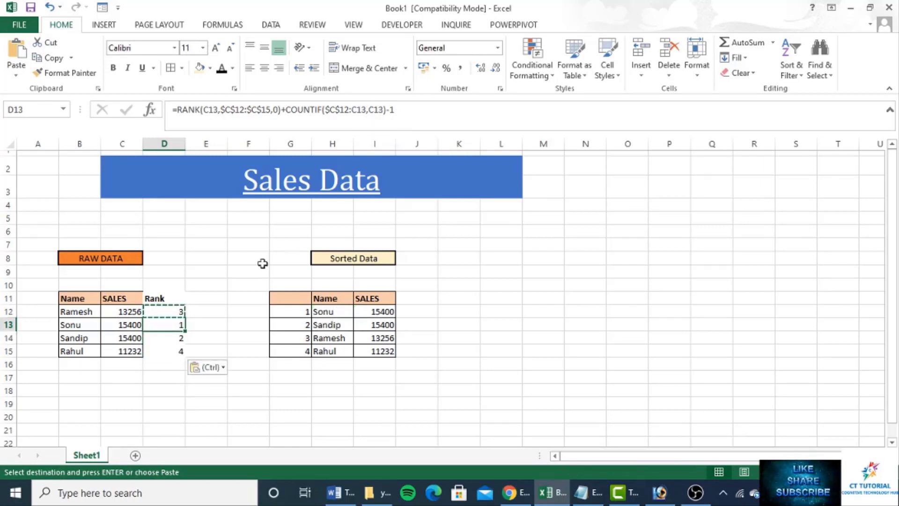
click(219, 322)
click(128, 338)
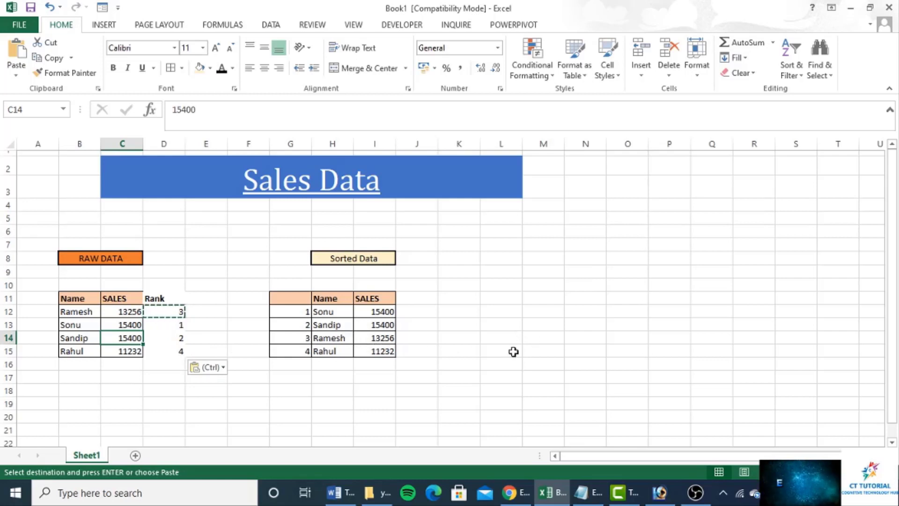
click(526, 324)
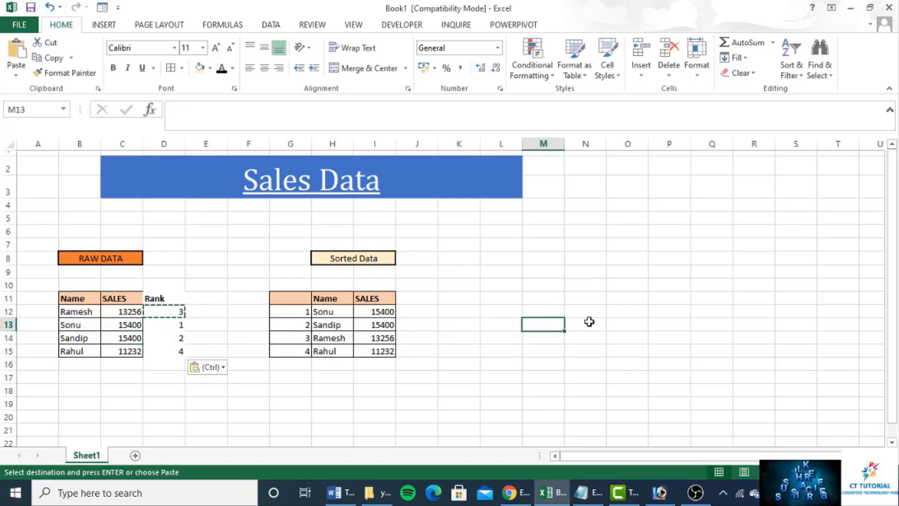